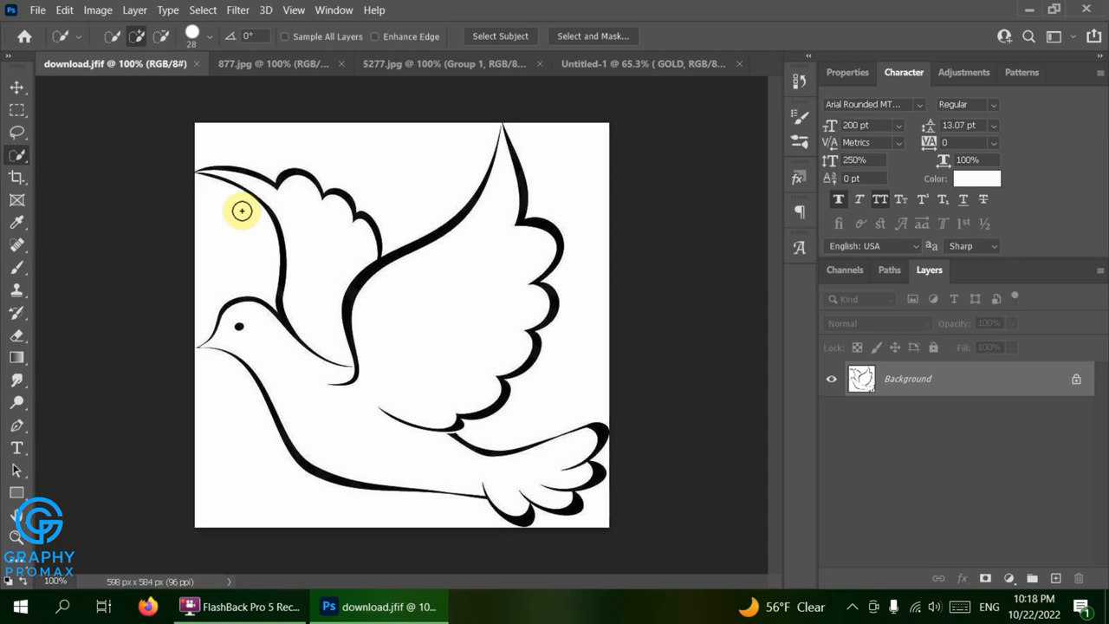
Select the dove's white body and wings with the Quick Selection tool and copy the selection onto a new layer
{"action": "left_click", "coordinate": [306, 227]}
{"action": "mouse_move", "coordinate": [304, 223]}
{"action": "left_mouse_down"}
{"action": "mouse_move", "coordinate": [325, 342]}
{"action": "mouse_move", "coordinate": [311, 384]}
{"action": "mouse_move", "coordinate": [396, 425]}
{"action": "mouse_move", "coordinate": [403, 374]}
{"action": "left_mouse_up"}
{"action": "key", "text": "ctrl+c"}
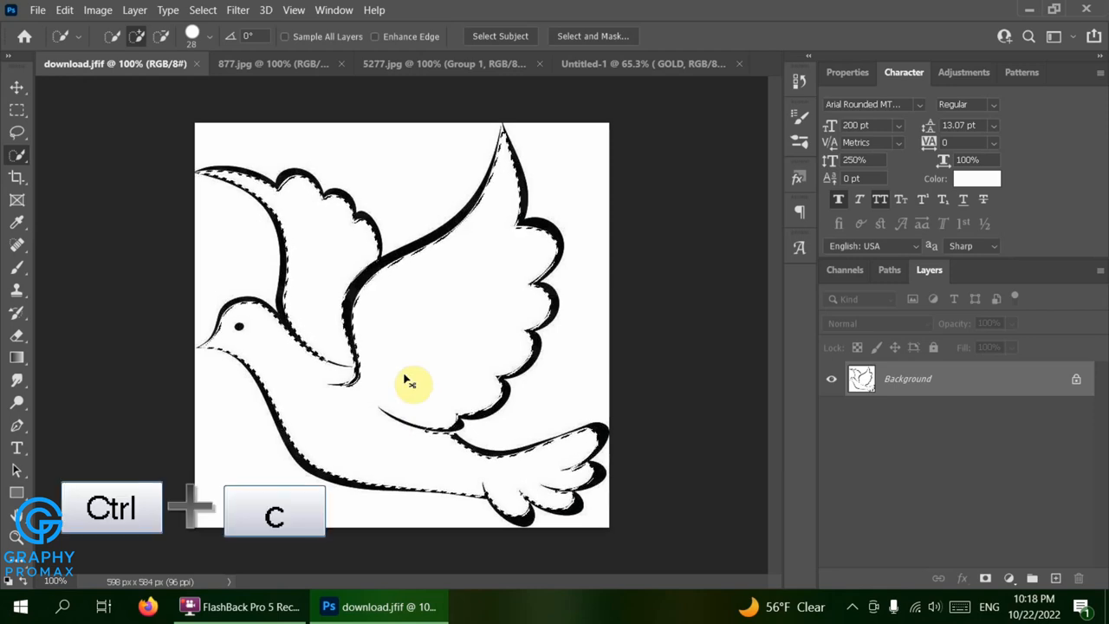
{"action": "key", "text": "ctrl+v"}
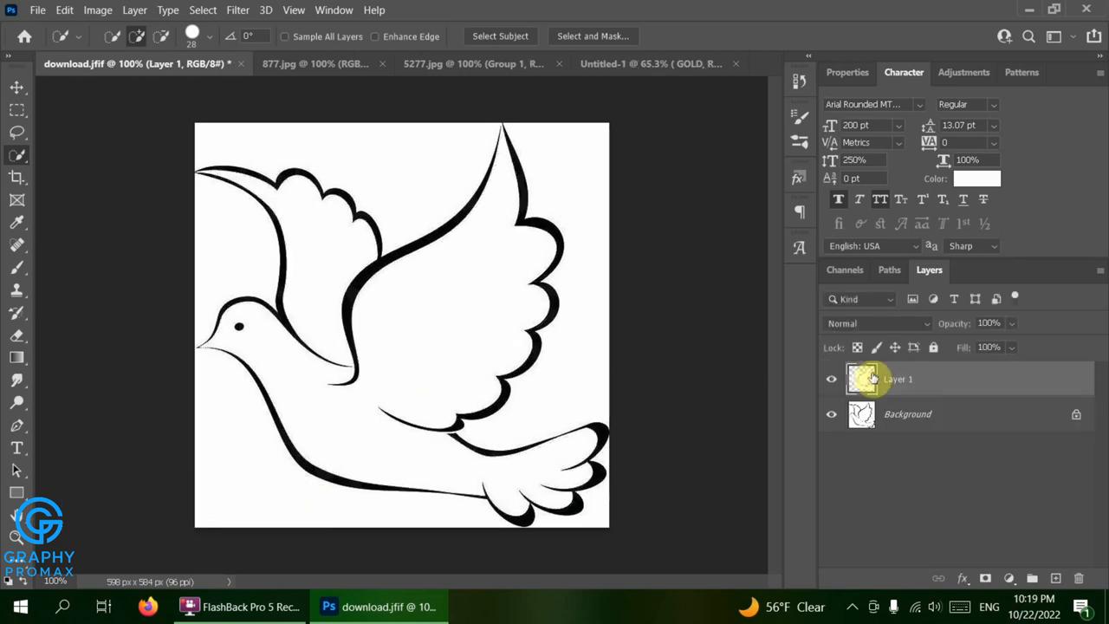
Add Color Overlay and Drop Shadow layer styles to the copied dove layer
{"action": "double_click", "coordinate": [920, 381]}
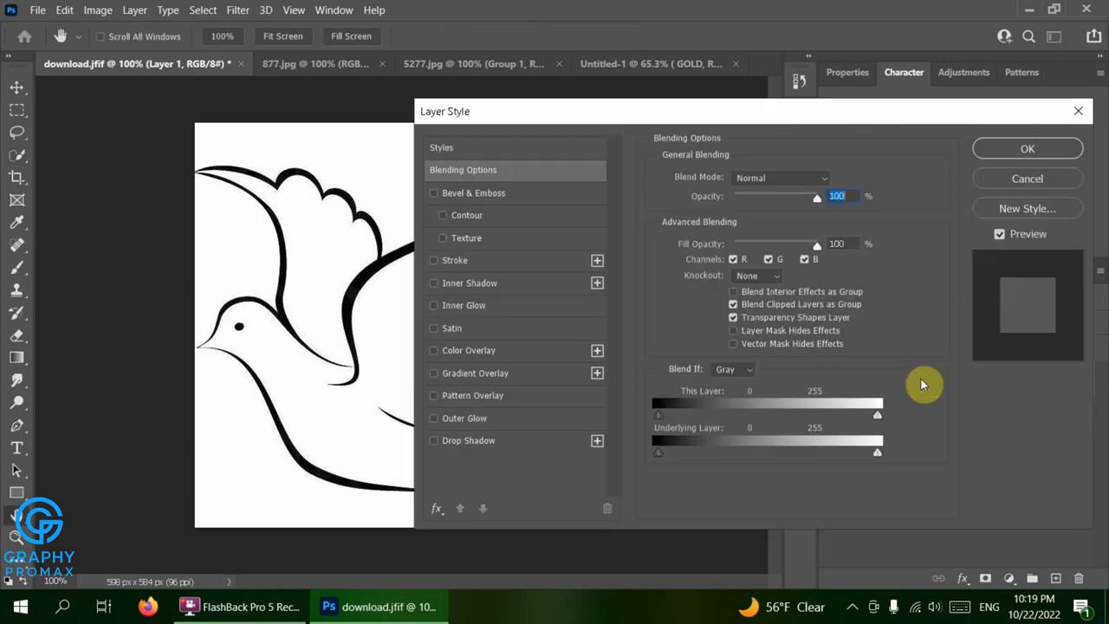
{"action": "left_click_drag", "start_coordinate": [672, 115], "coordinate": [802, 117]}
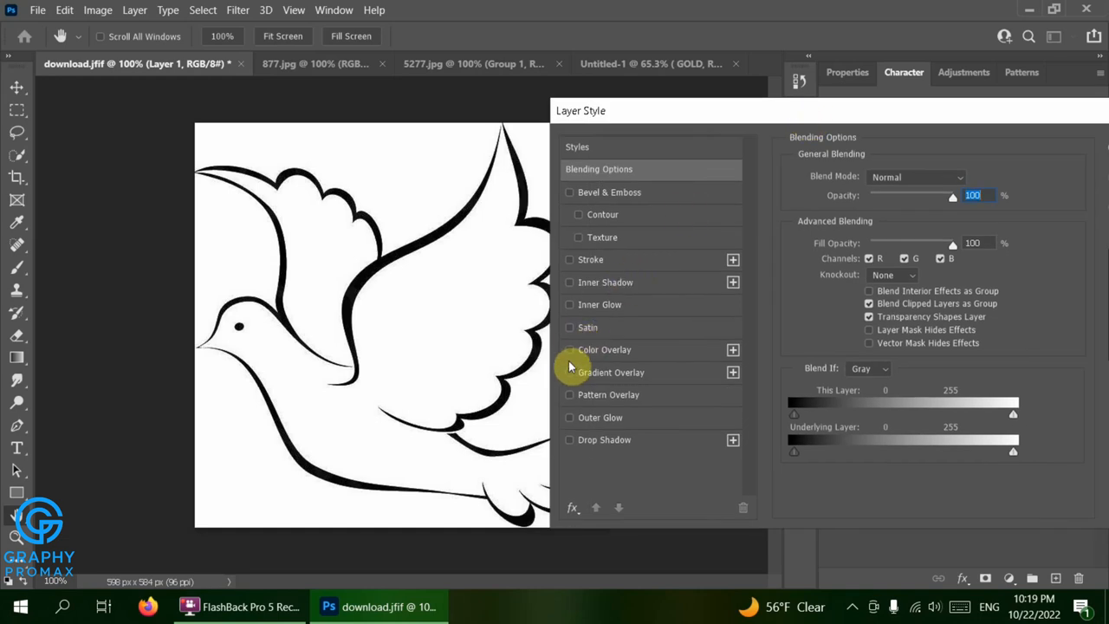
{"action": "left_click", "coordinate": [593, 347]}
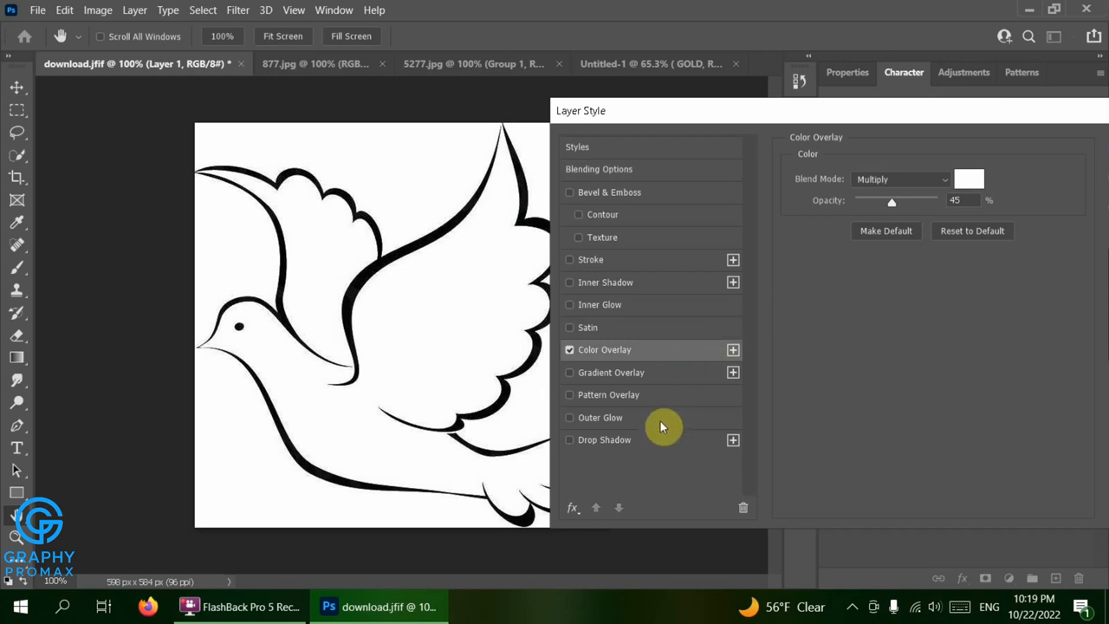
{"action": "left_click", "coordinate": [655, 443]}
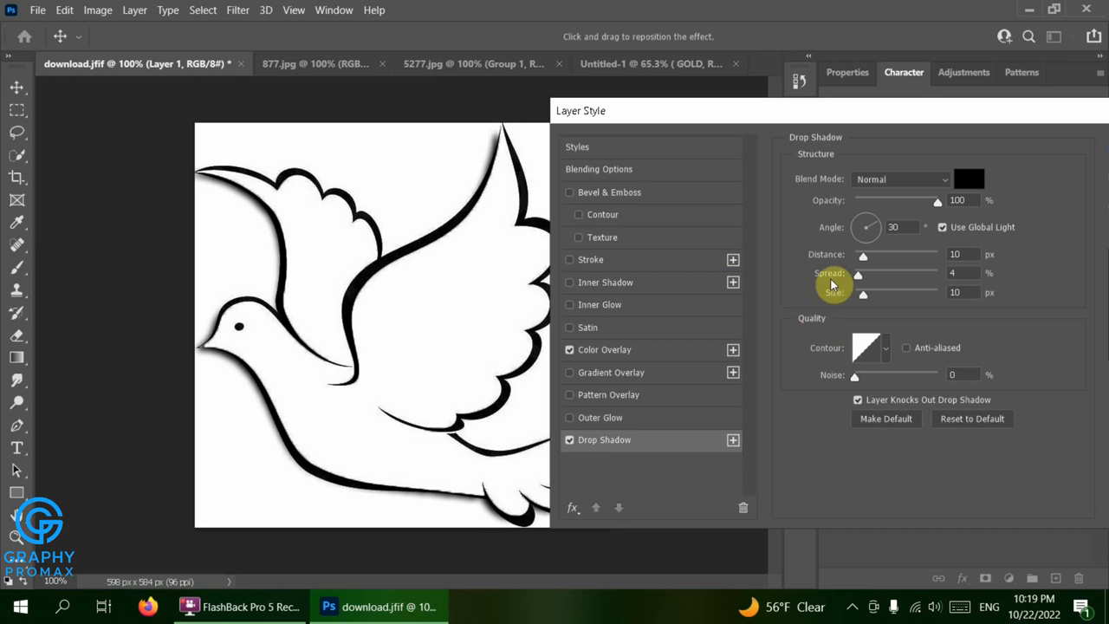
Add a Bevel & Emboss effect to the dove layer with size 161 px and soften 5 px
{"action": "left_click", "coordinate": [698, 197]}
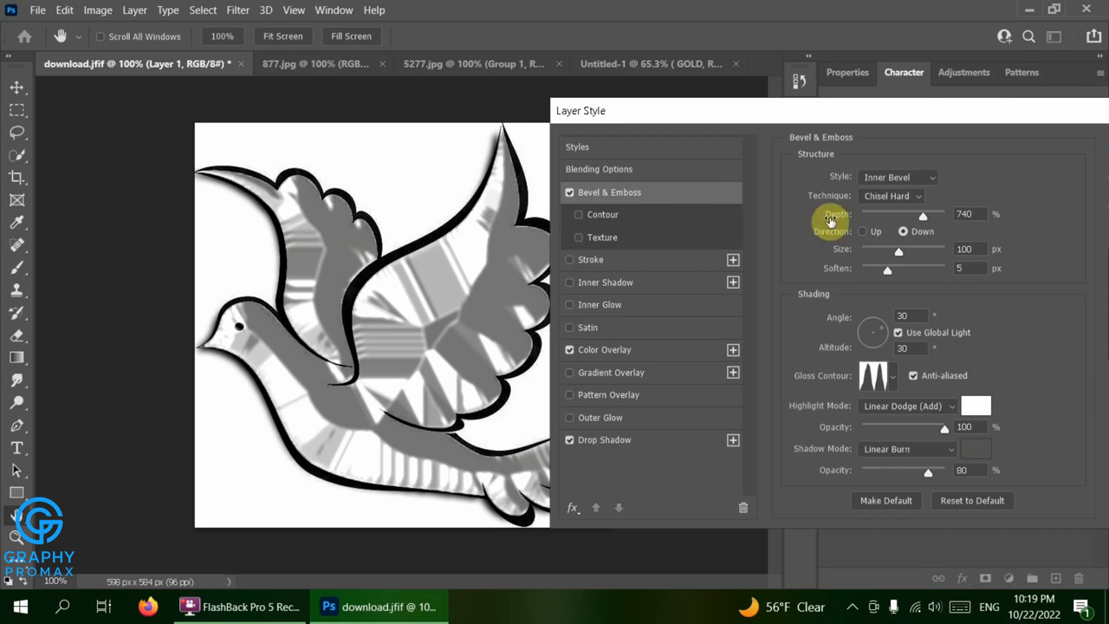
{"action": "left_click_drag", "start_coordinate": [897, 252], "coordinate": [918, 255]}
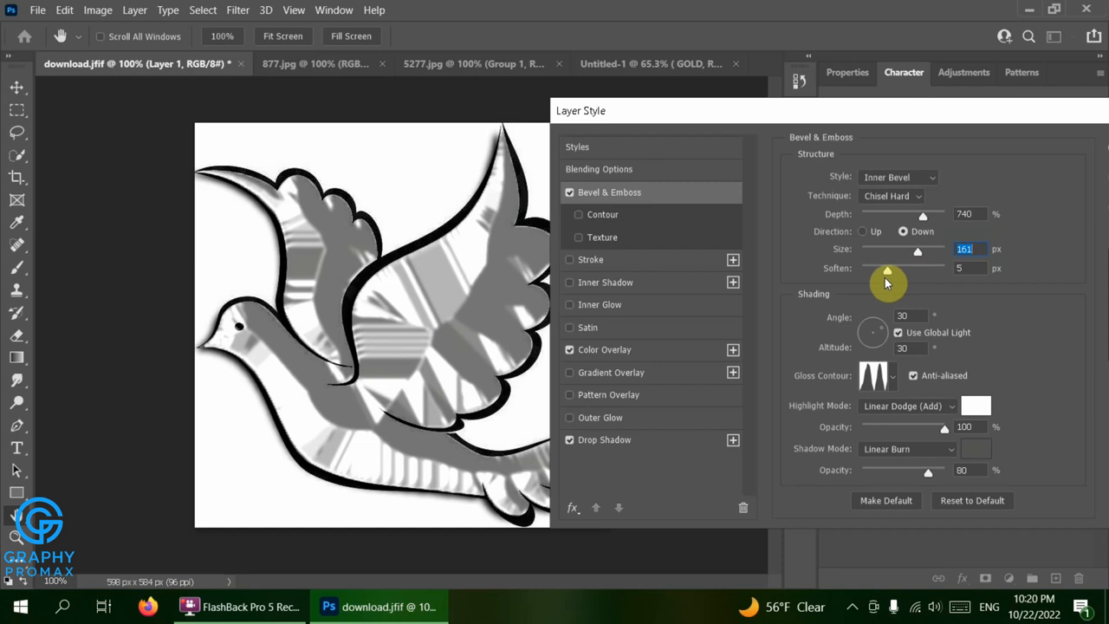
{"action": "mouse_move", "coordinate": [888, 274]}
{"action": "left_mouse_down"}
{"action": "mouse_move", "coordinate": [920, 272]}
{"action": "mouse_move", "coordinate": [872, 285]}
{"action": "mouse_move", "coordinate": [892, 276]}
{"action": "left_mouse_up"}
{"action": "key", "text": "Tab"}
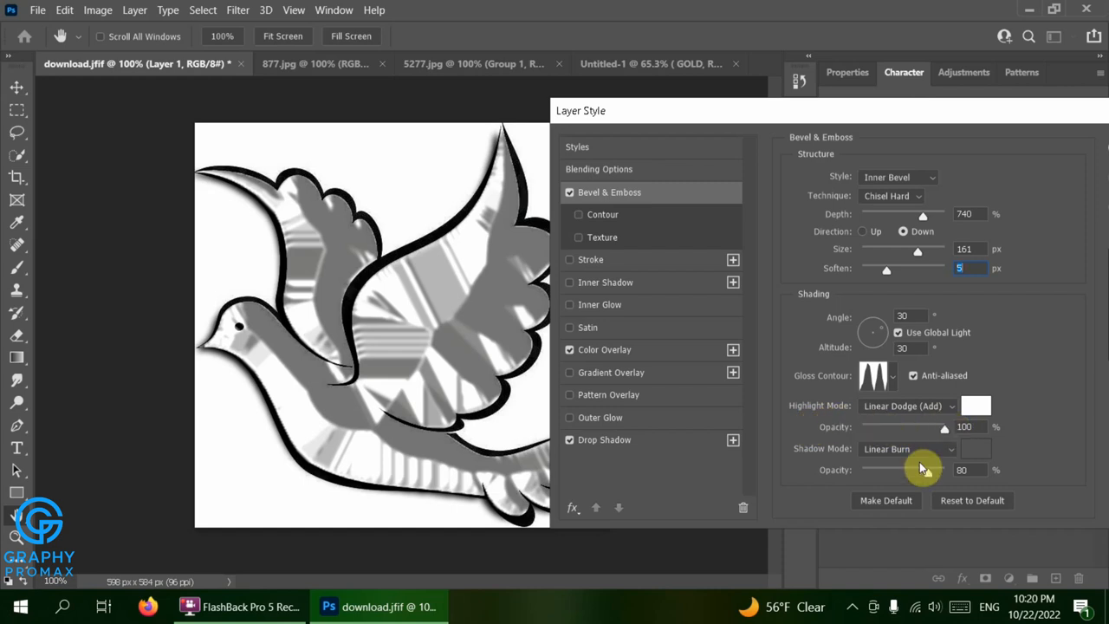
Set the Bevel & Emboss shadow color to the grey 5c5c5a
{"action": "left_click", "coordinate": [975, 450]}
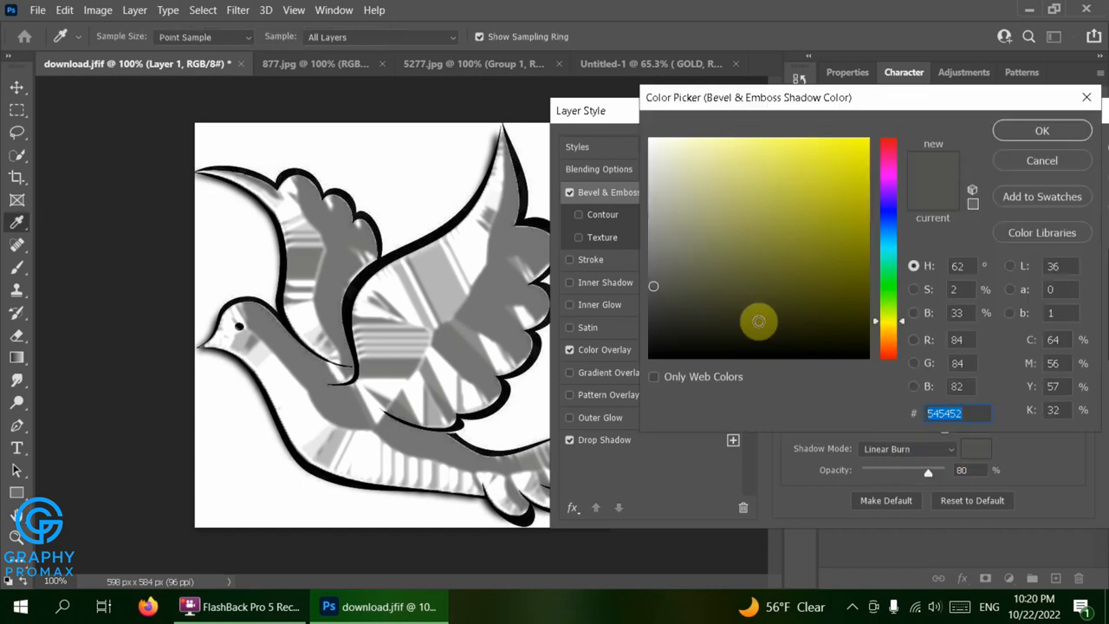
{"action": "left_click", "coordinate": [661, 252]}
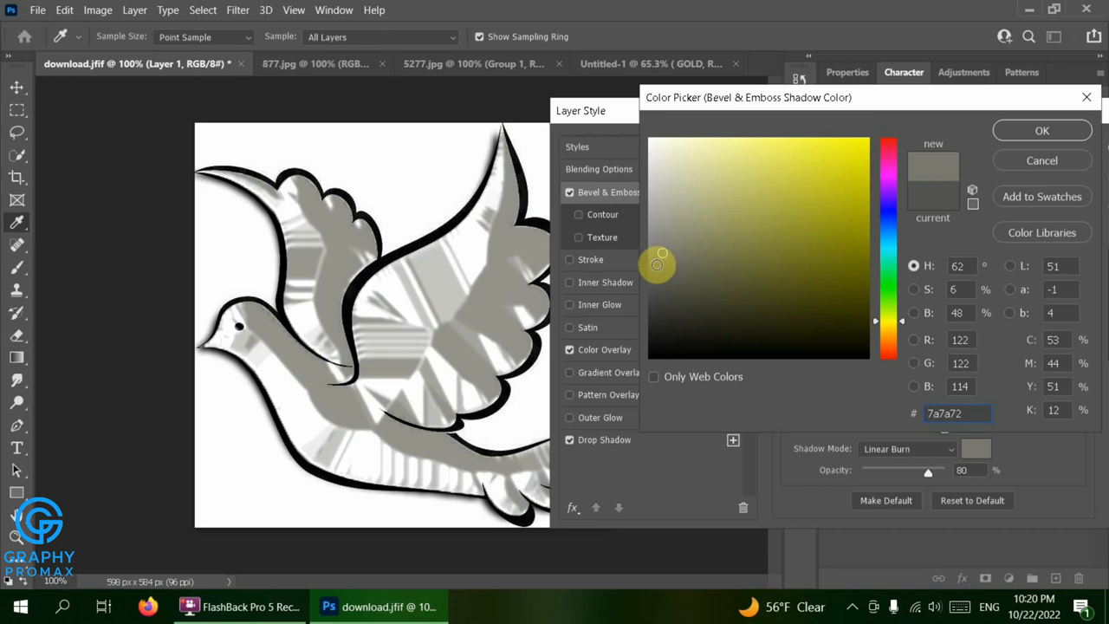
{"action": "left_click", "coordinate": [654, 271]}
{"action": "left_click", "coordinate": [653, 279]}
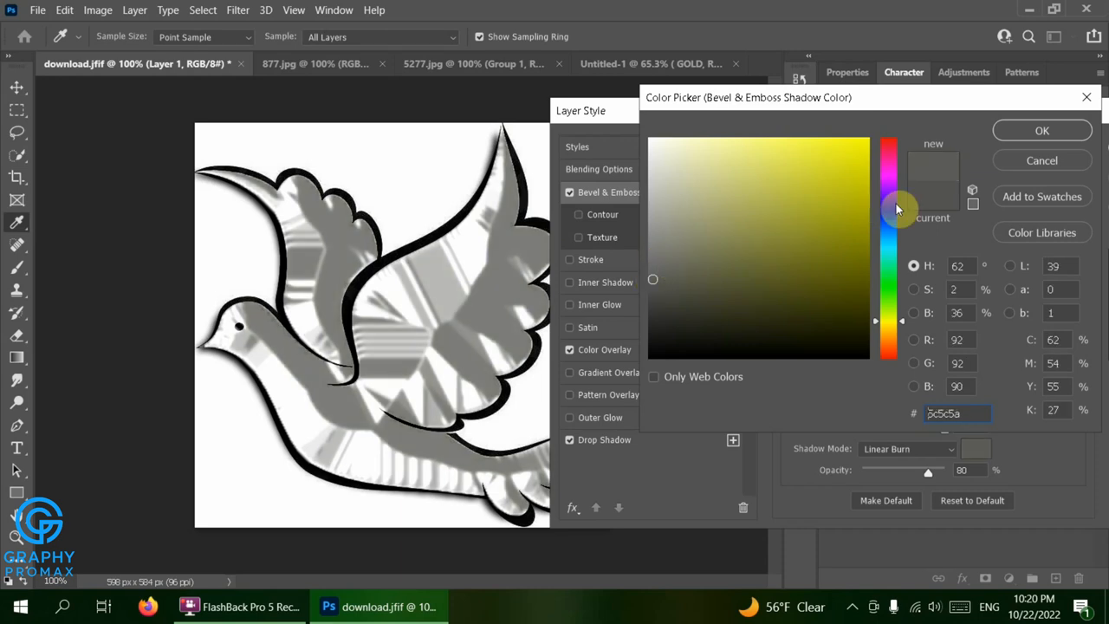
{"action": "left_click", "coordinate": [1039, 129]}
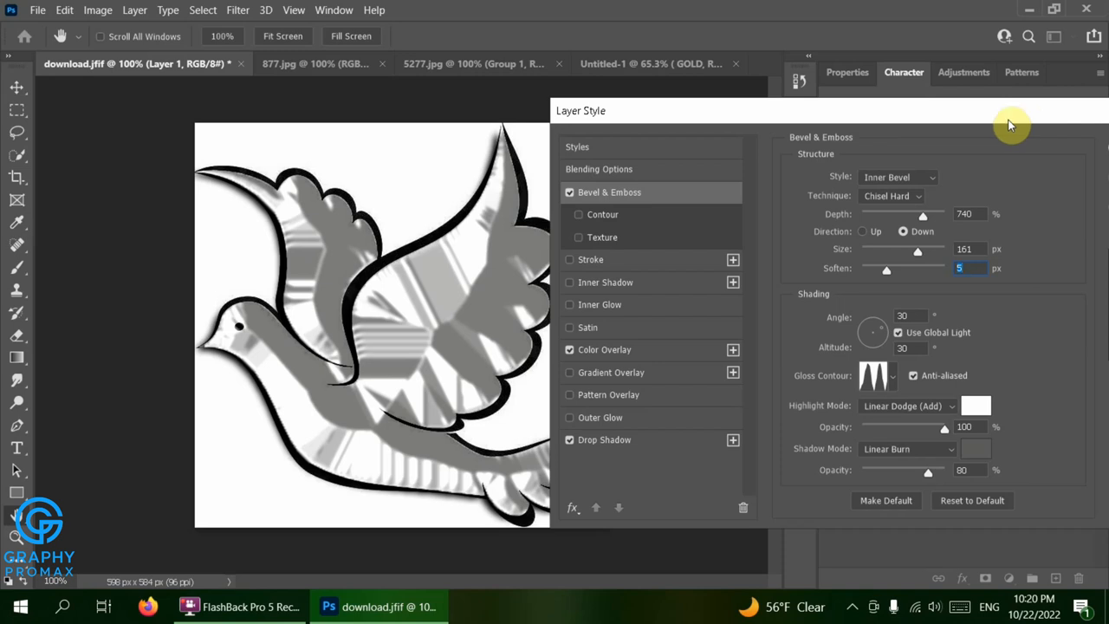
Add a Gradient Overlay to the dove layer and apply the layer style
{"action": "left_click", "coordinate": [594, 373]}
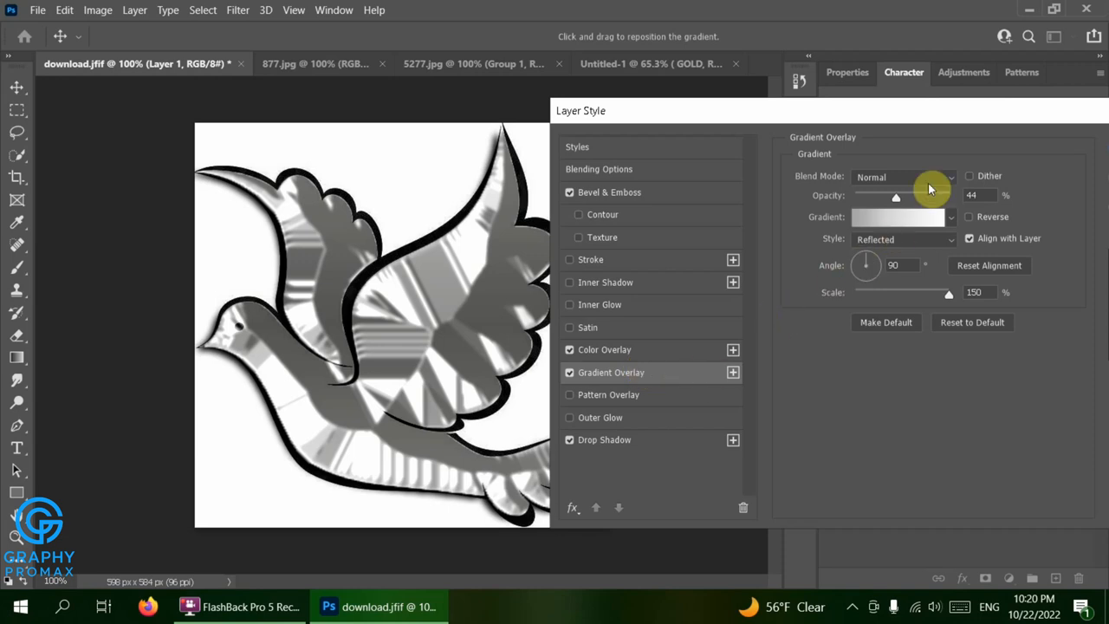
{"action": "left_click_drag", "start_coordinate": [961, 120], "coordinate": [819, 113]}
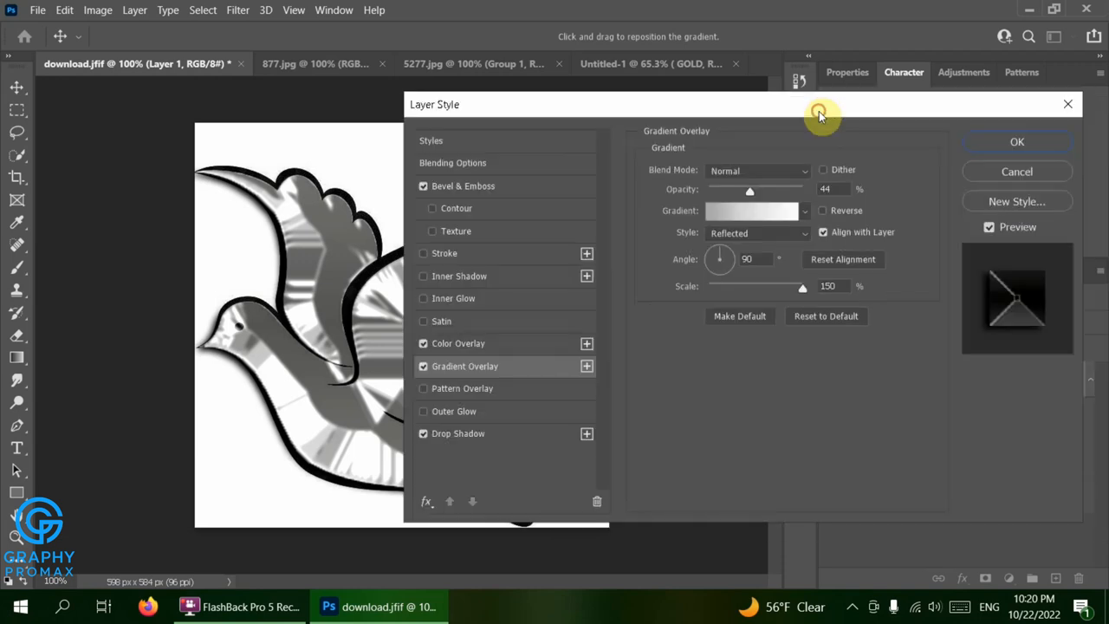
{"action": "left_click", "coordinate": [1017, 144]}
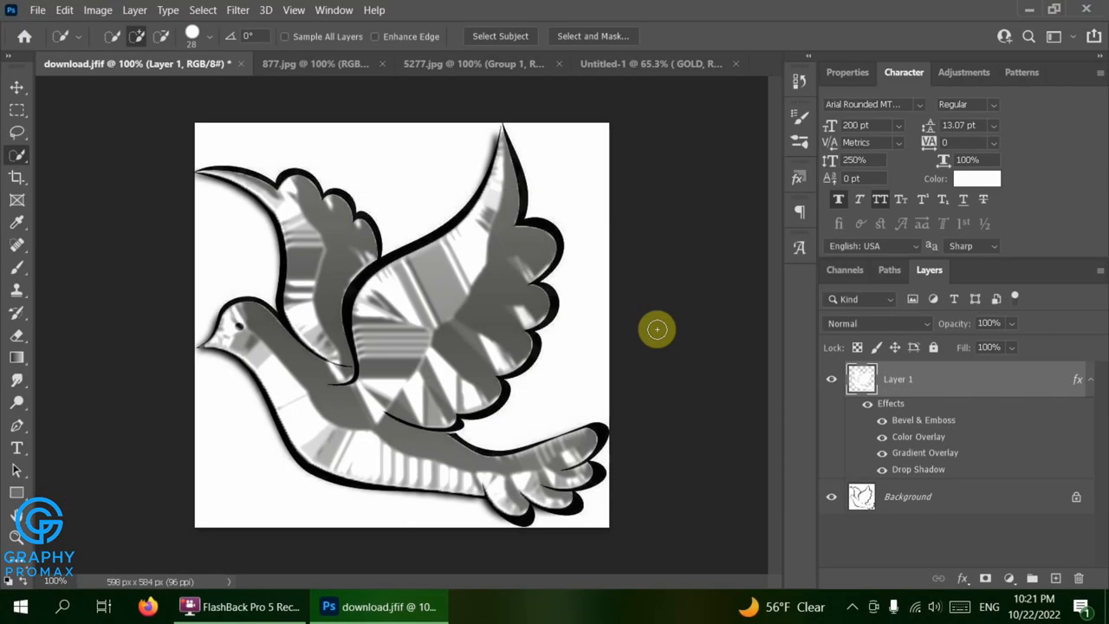
In 877.jpg, select the fish's tail, body, eye and back fin with the Quick Selection tool and copy them onto a new layer
{"action": "left_click", "coordinate": [329, 61]}
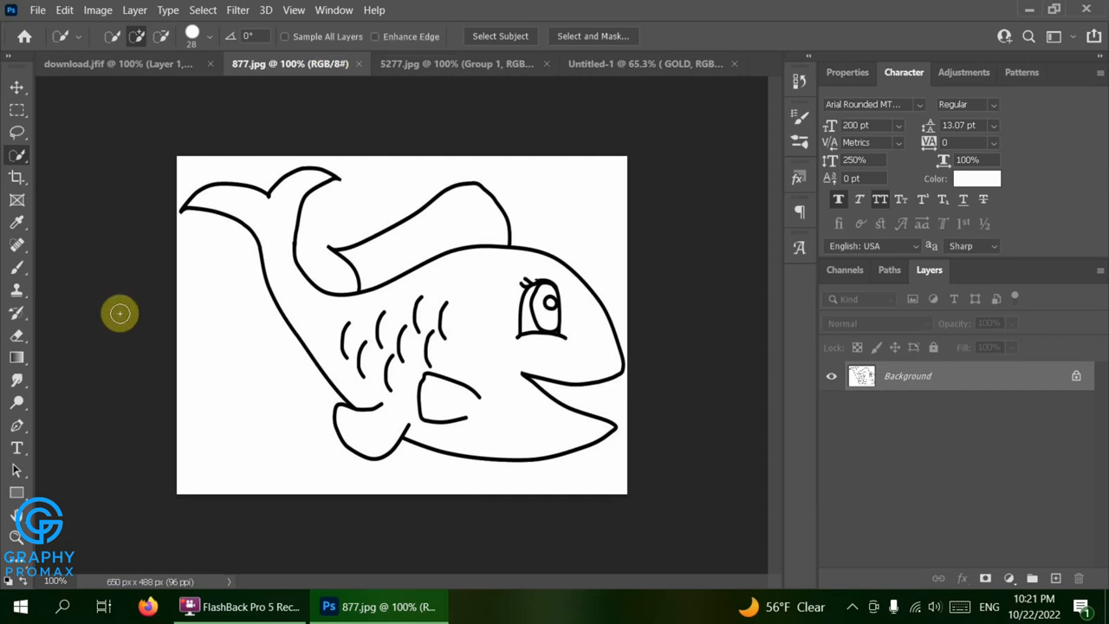
{"action": "double_click", "coordinate": [17, 515]}
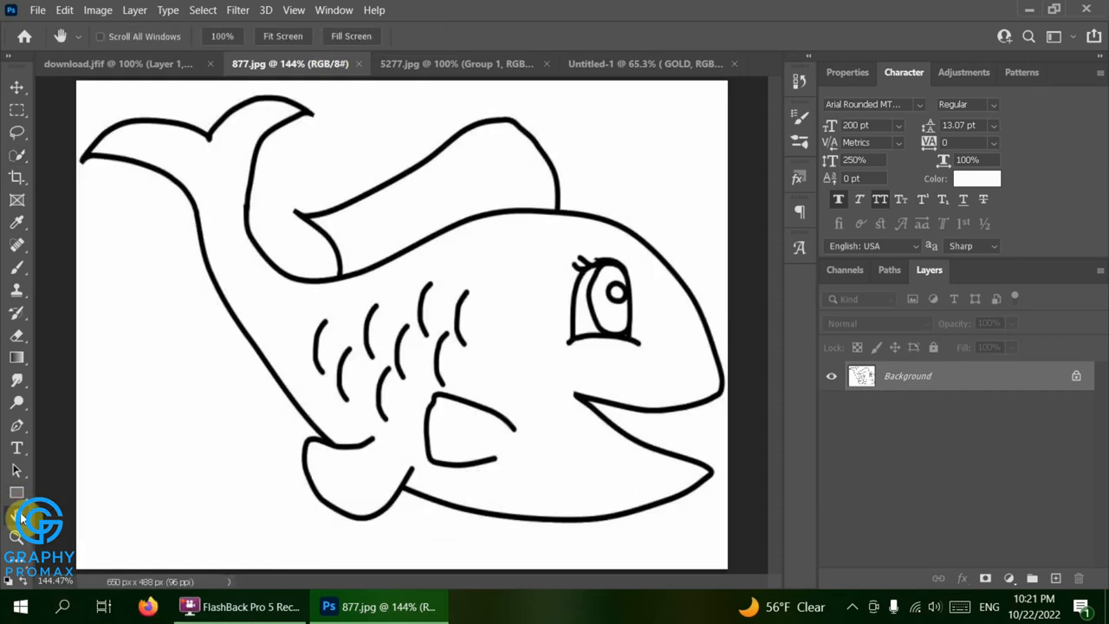
{"action": "left_click", "coordinate": [18, 156]}
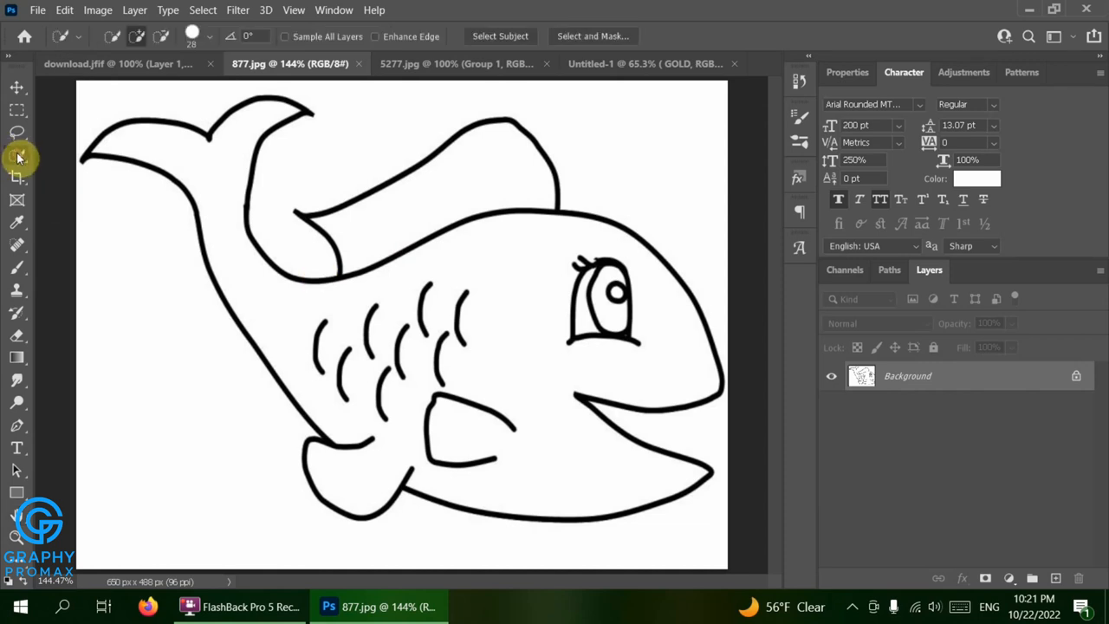
{"action": "left_click", "coordinate": [186, 161]}
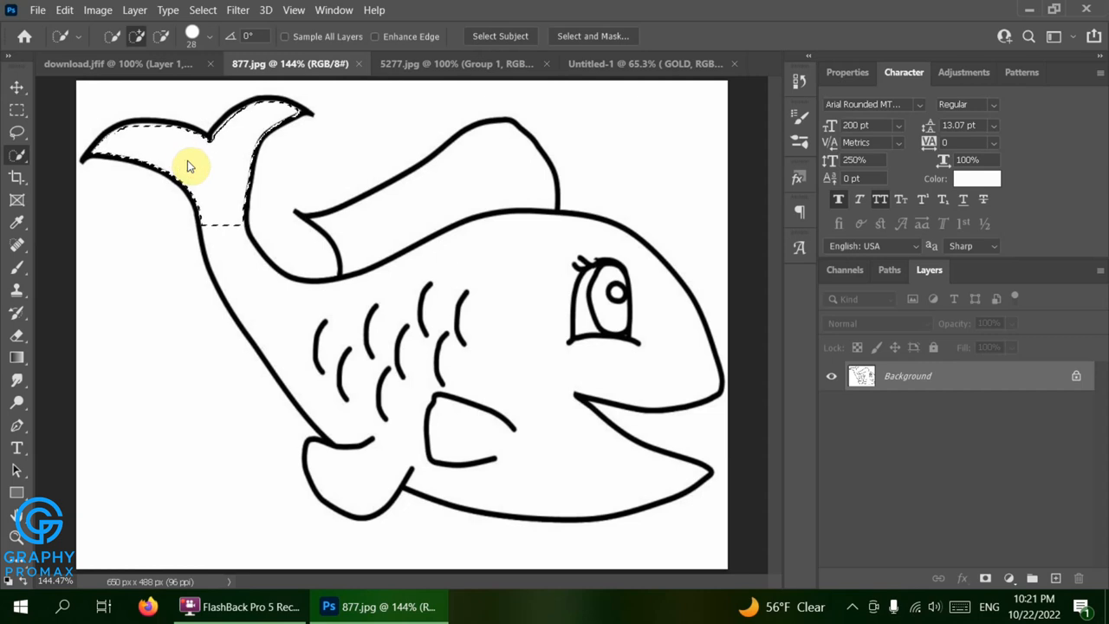
{"action": "left_click", "coordinate": [348, 315]}
{"action": "left_click", "coordinate": [549, 317]}
{"action": "left_click", "coordinate": [448, 206]}
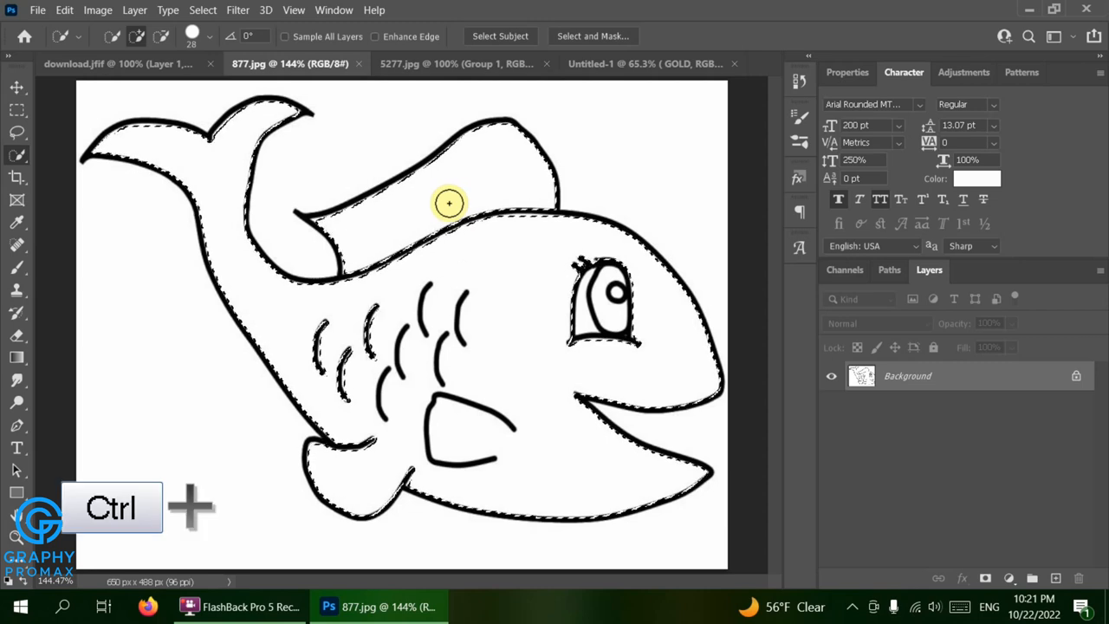
{"action": "key", "text": "ctrl+c"}
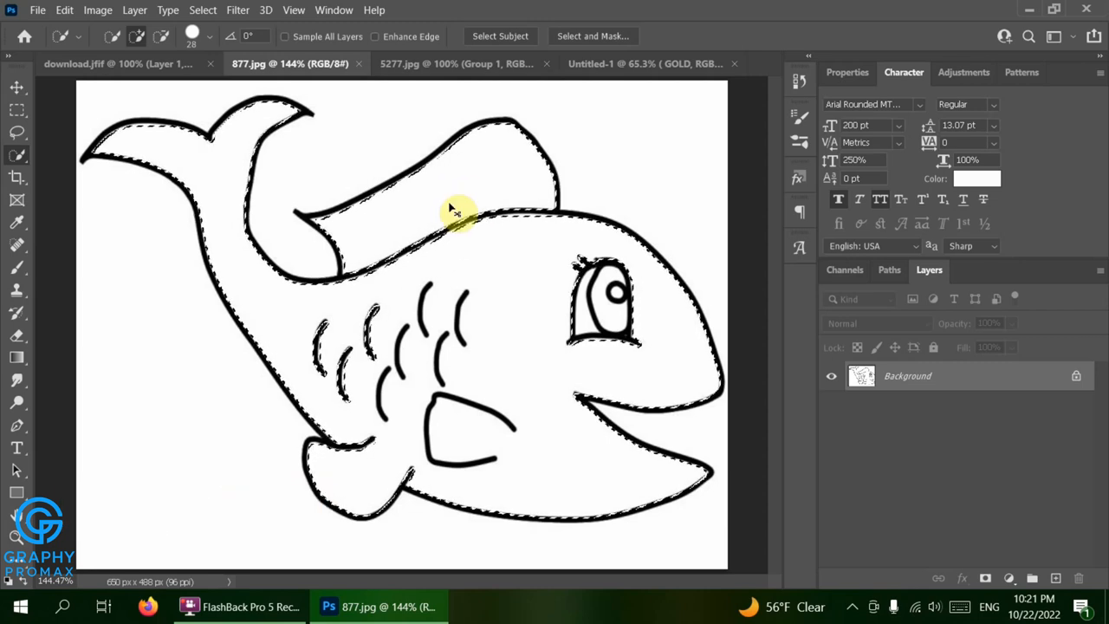
{"action": "key", "text": "ctrl+v"}
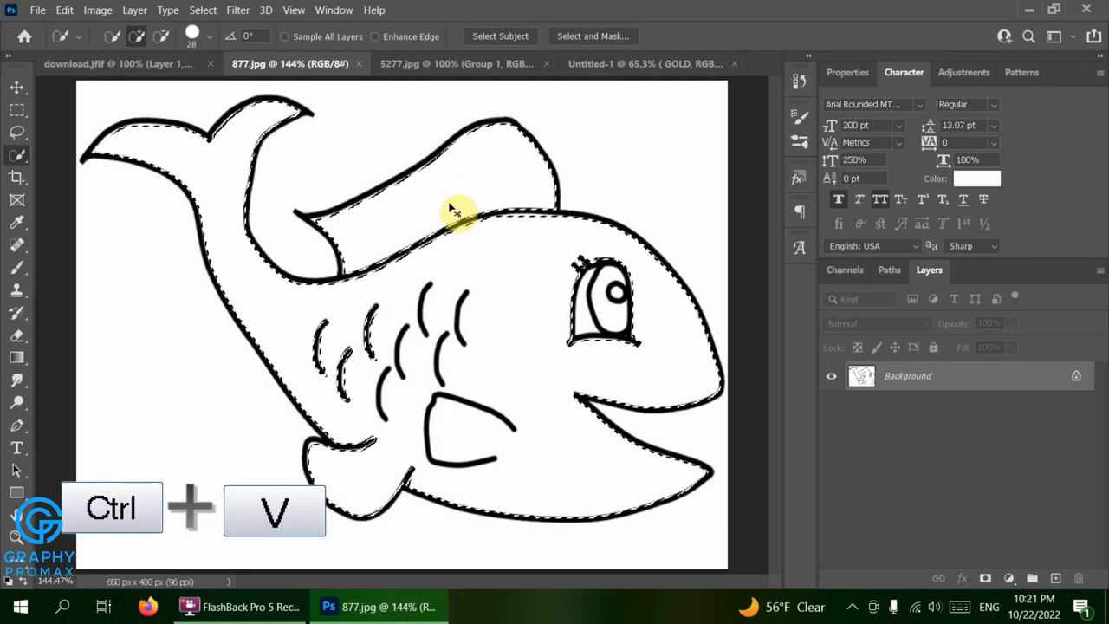
Add a Color Overlay style to the copied fish layer and set its color to ffea00
{"action": "double_click", "coordinate": [906, 375]}
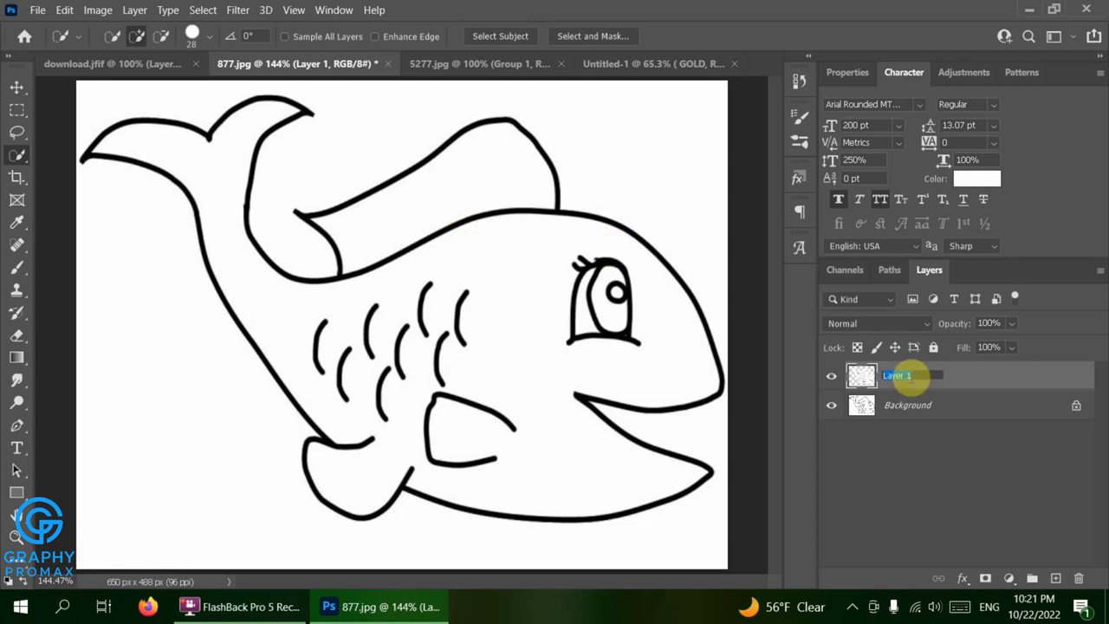
{"action": "double_click", "coordinate": [978, 387]}
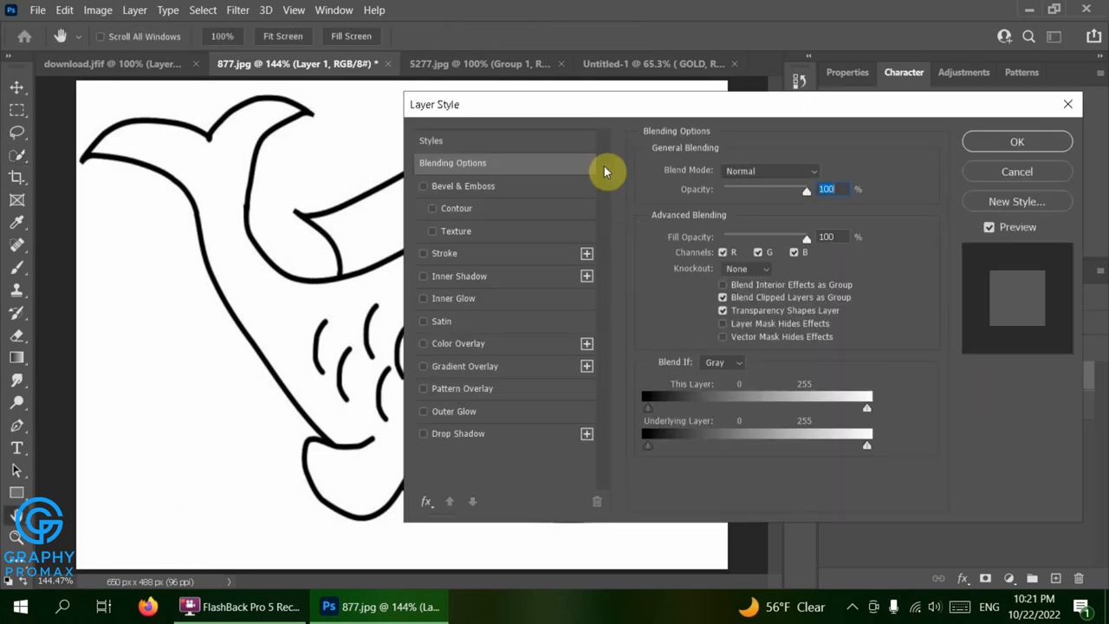
{"action": "left_click_drag", "start_coordinate": [612, 118], "coordinate": [812, 125]}
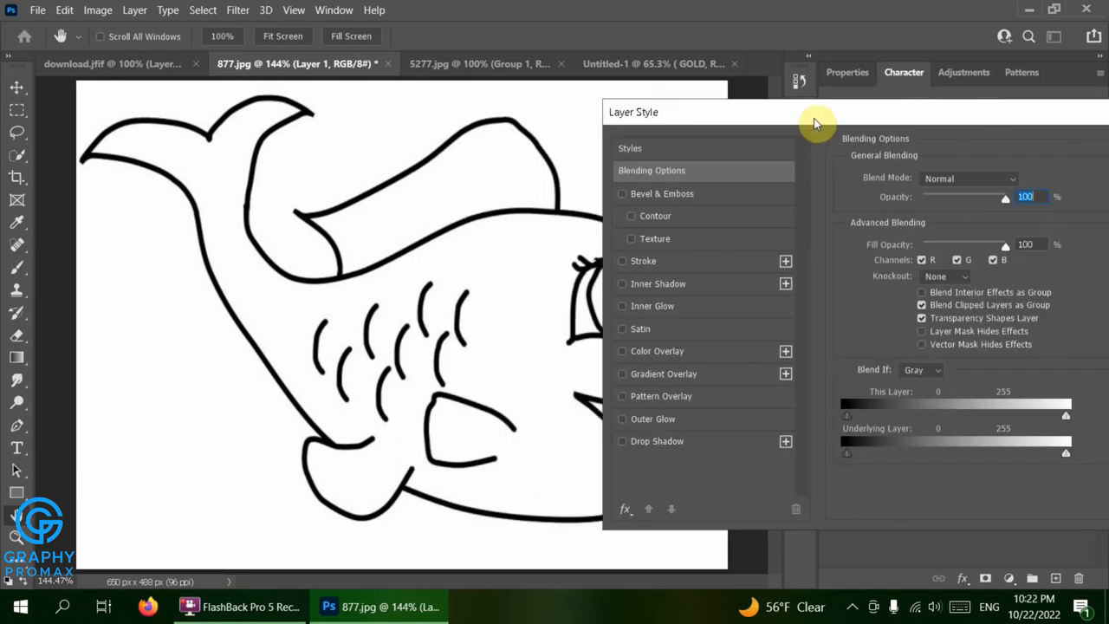
{"action": "left_click", "coordinate": [685, 351]}
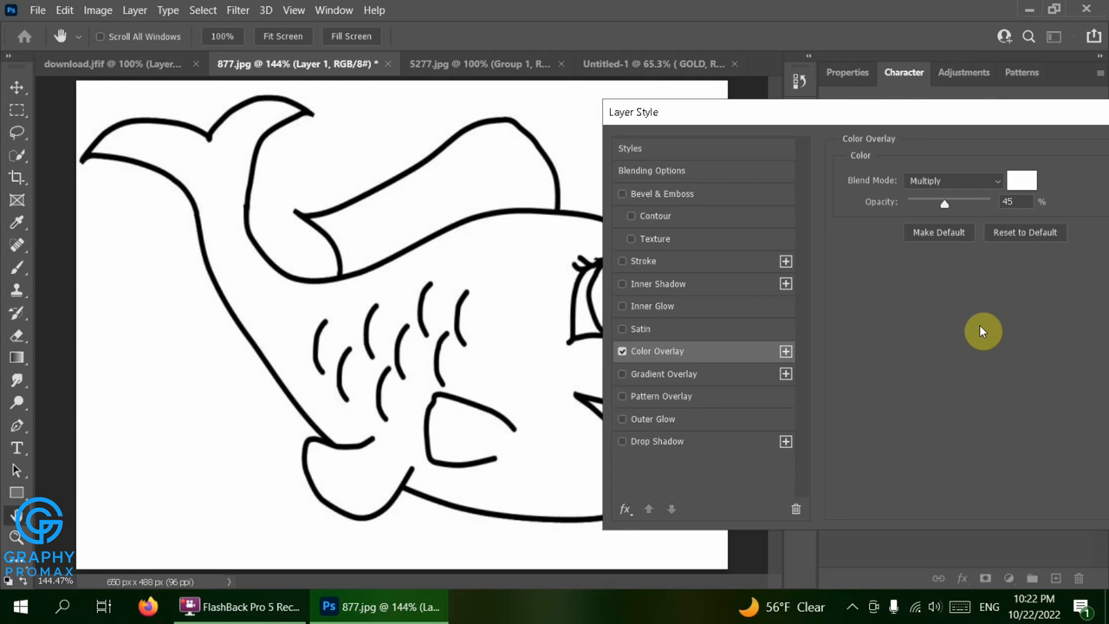
{"action": "left_click", "coordinate": [1022, 180]}
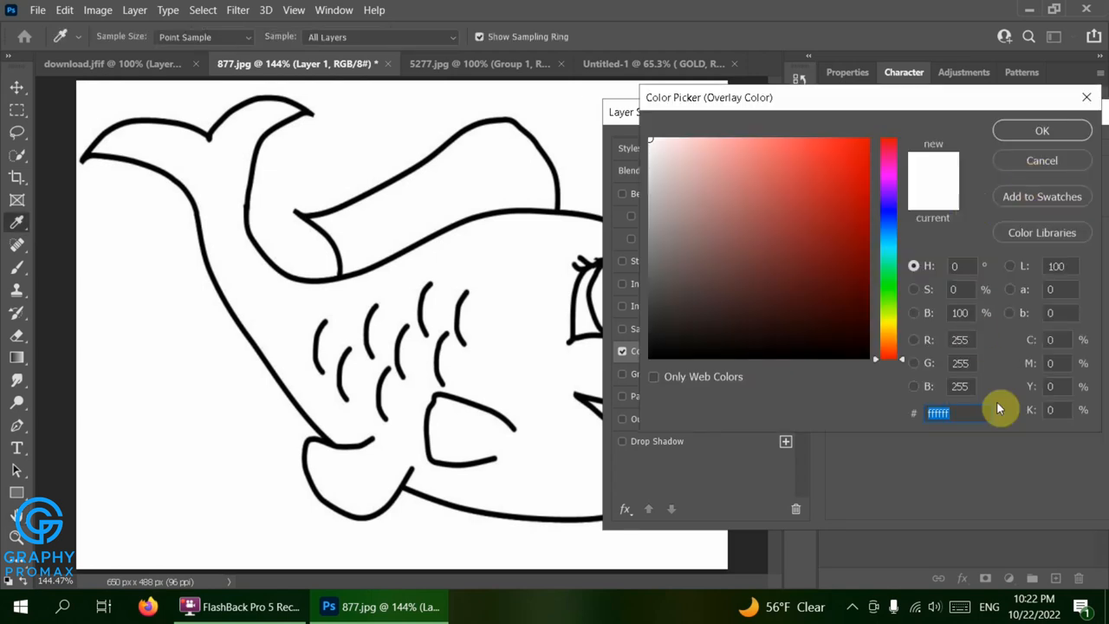
{"action": "type", "text": "ff"}
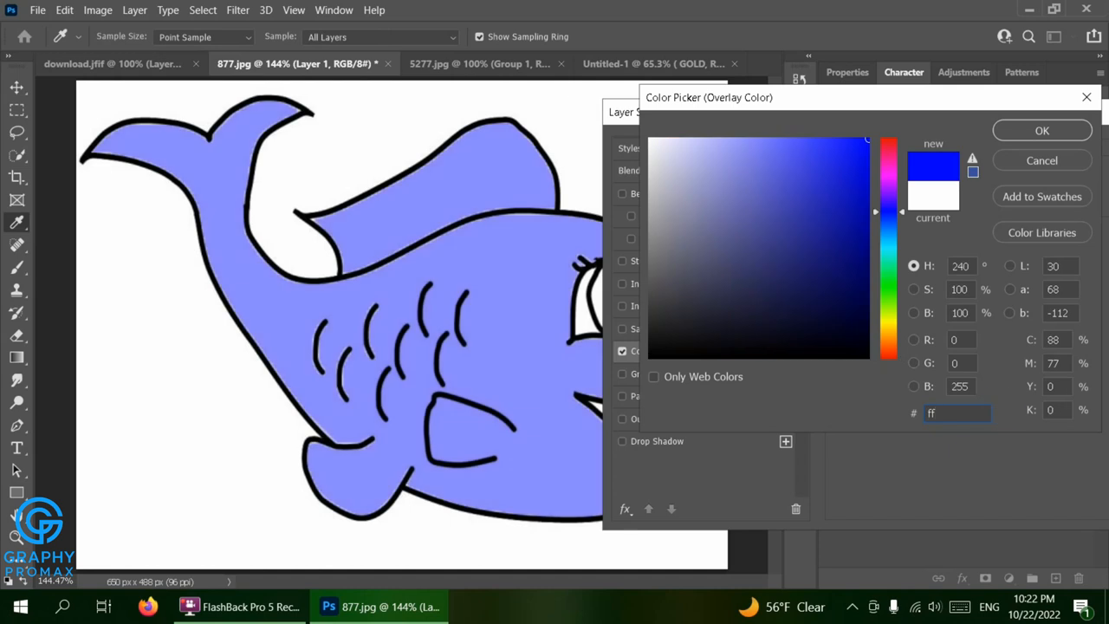
{"action": "type", "text": "e"}
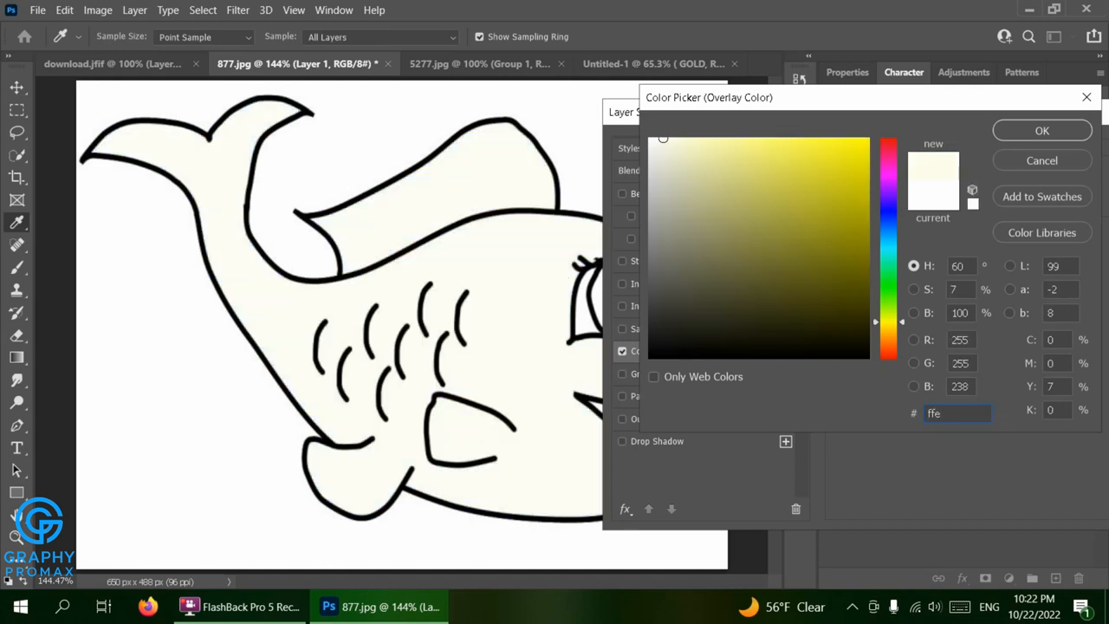
{"action": "type", "text": "a00"}
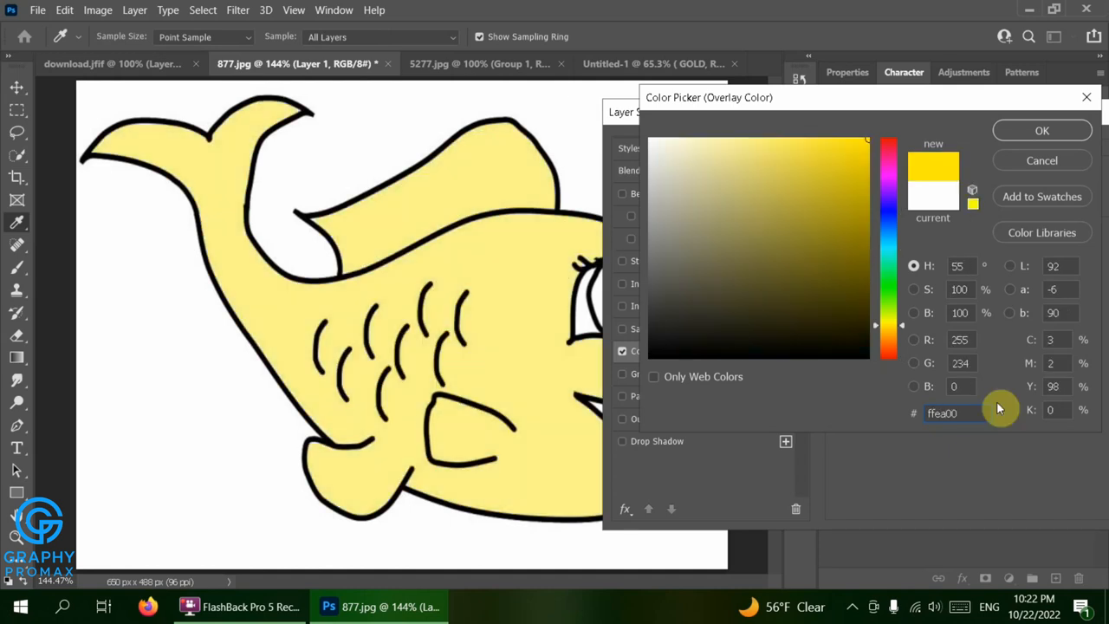
{"action": "left_click", "coordinate": [1059, 130]}
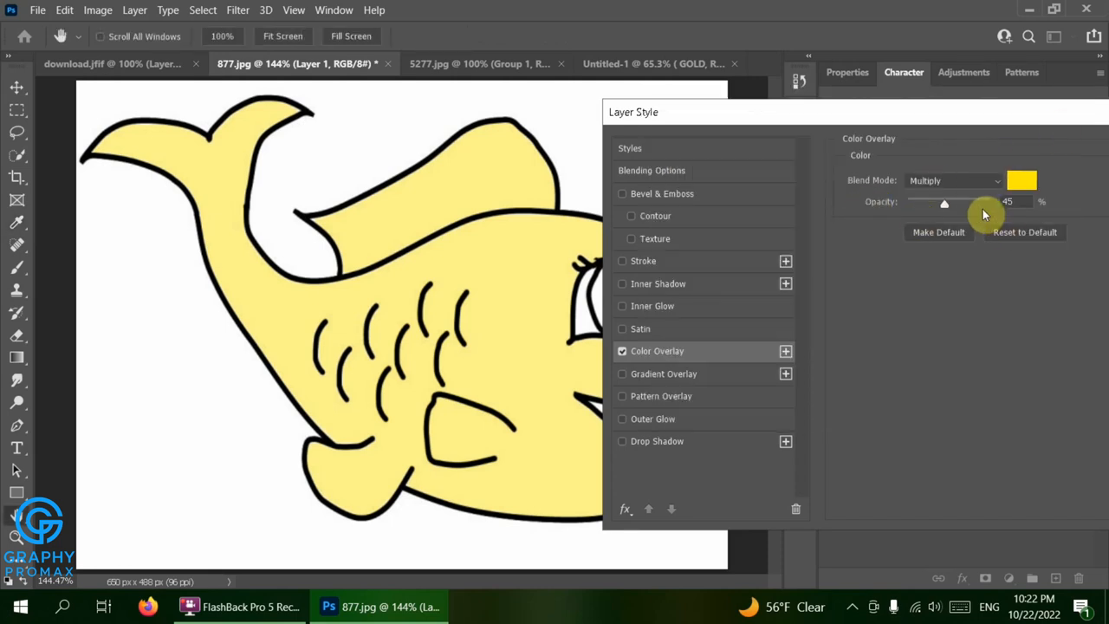
Add Drop Shadow, Bevel & Emboss and Gradient Overlay effects to the fish layer
{"action": "left_click", "coordinate": [684, 442]}
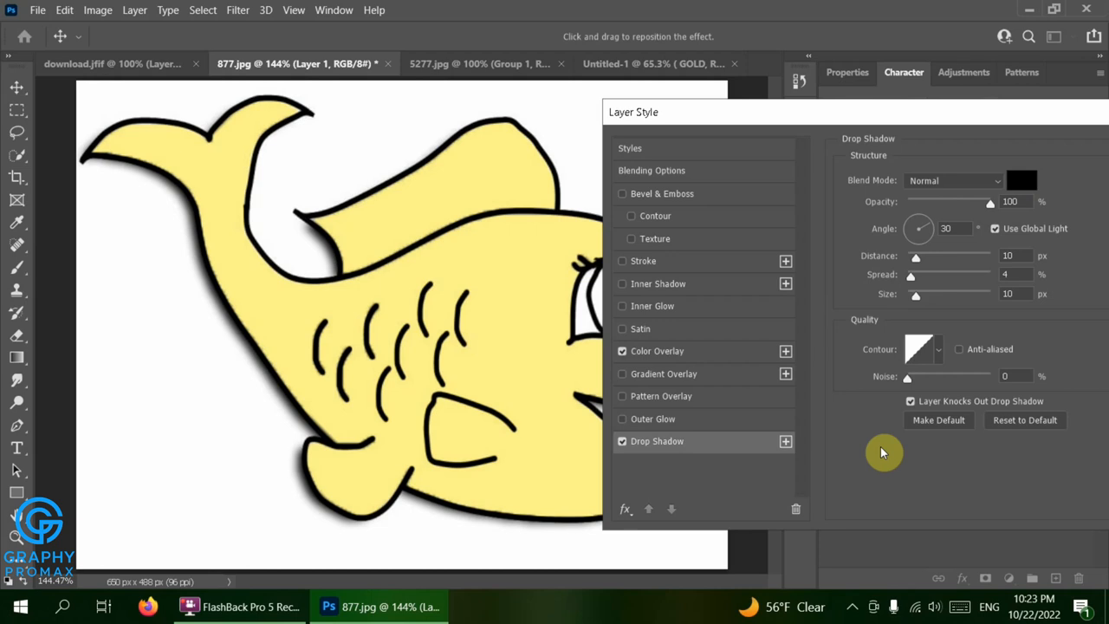
{"action": "left_click", "coordinate": [736, 190]}
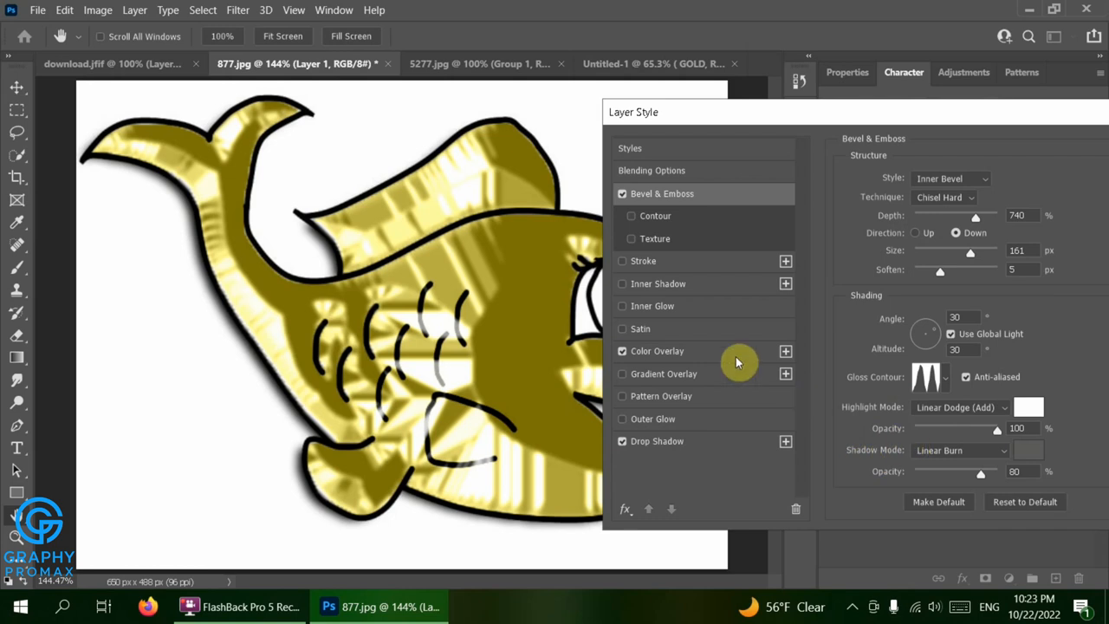
{"action": "left_click", "coordinate": [710, 373]}
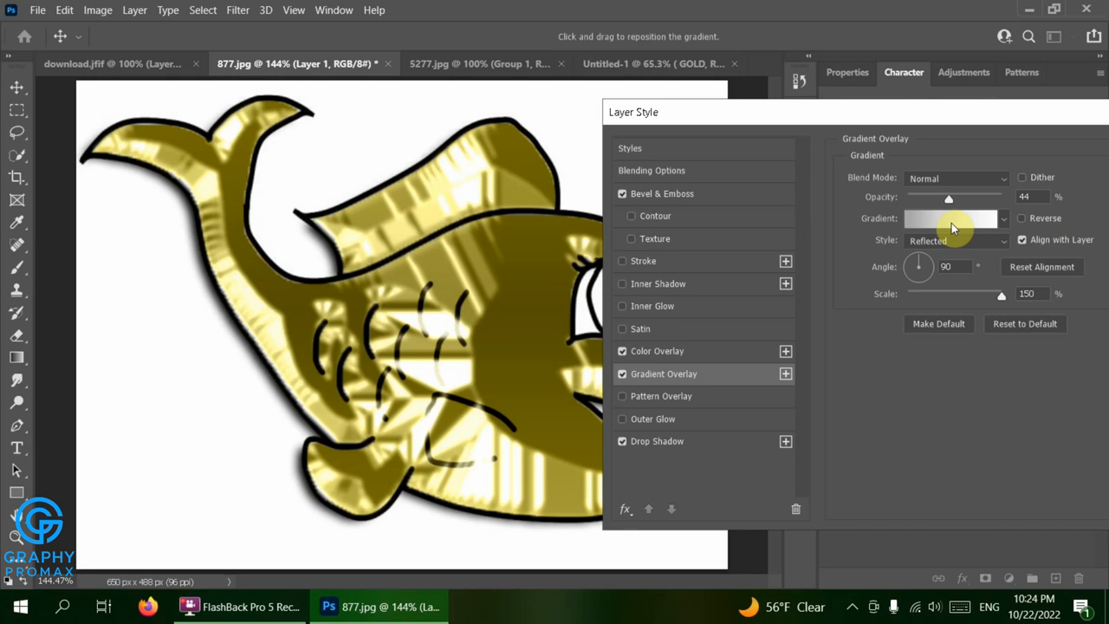
Set the Bevel & Emboss highlight color of the fish layer to the yellow fbf92e
{"action": "left_click", "coordinate": [777, 193]}
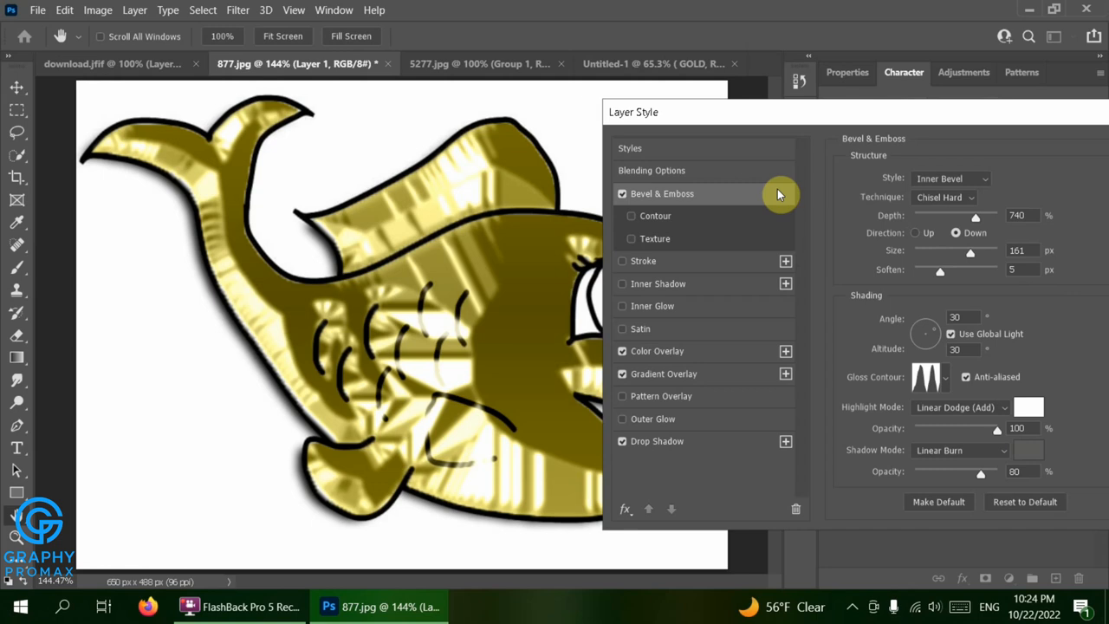
{"action": "left_click", "coordinate": [1028, 406]}
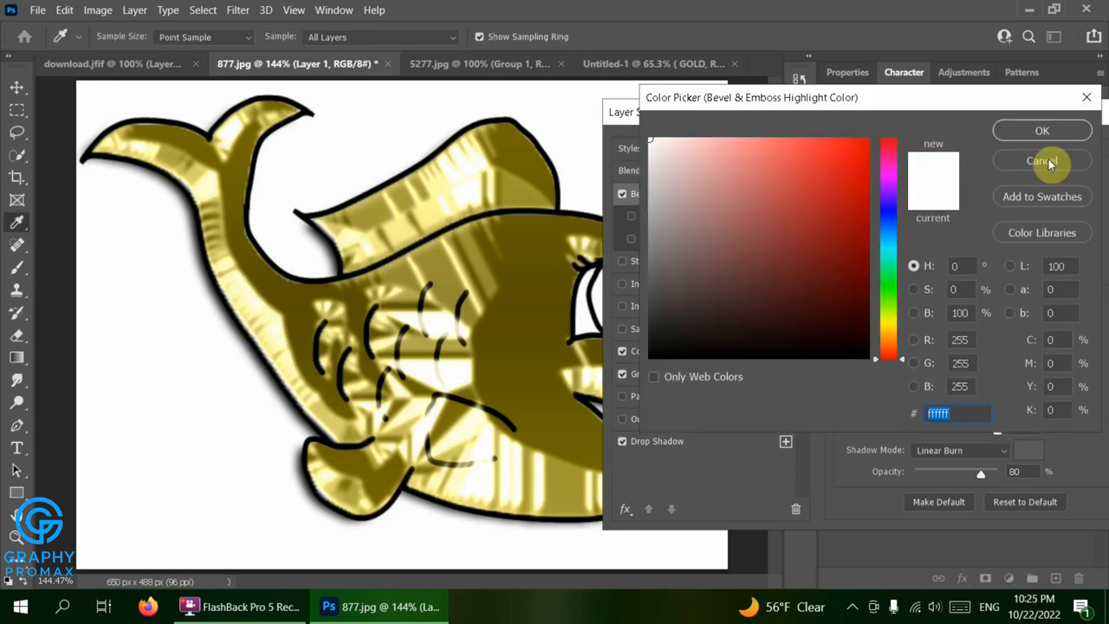
{"action": "left_click", "coordinate": [1049, 163]}
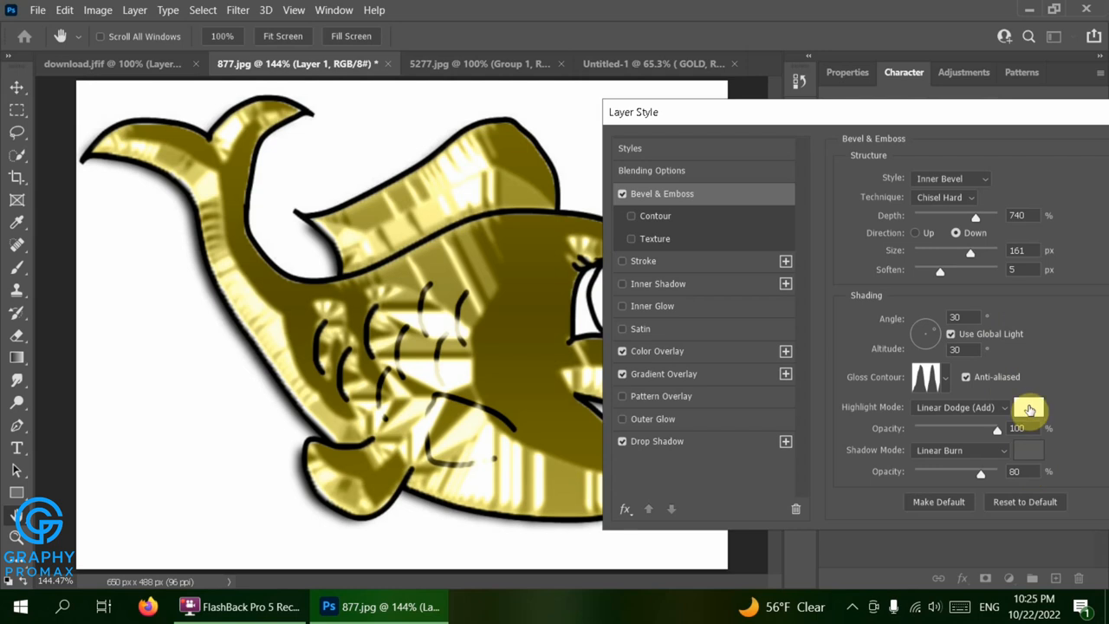
{"action": "left_click", "coordinate": [1029, 408]}
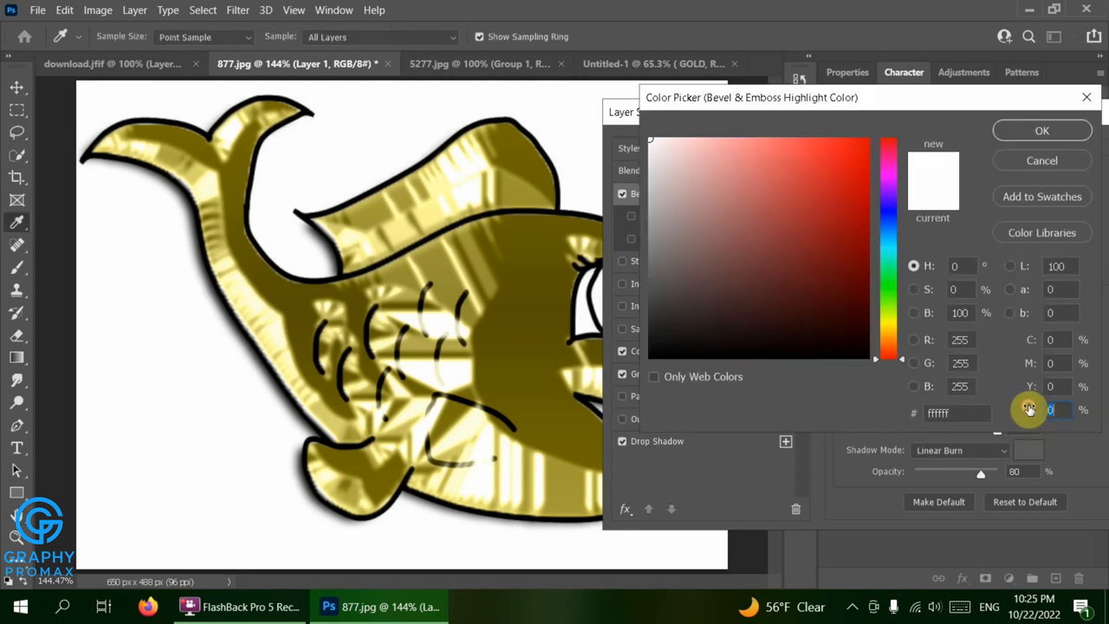
{"action": "left_click", "coordinate": [885, 323]}
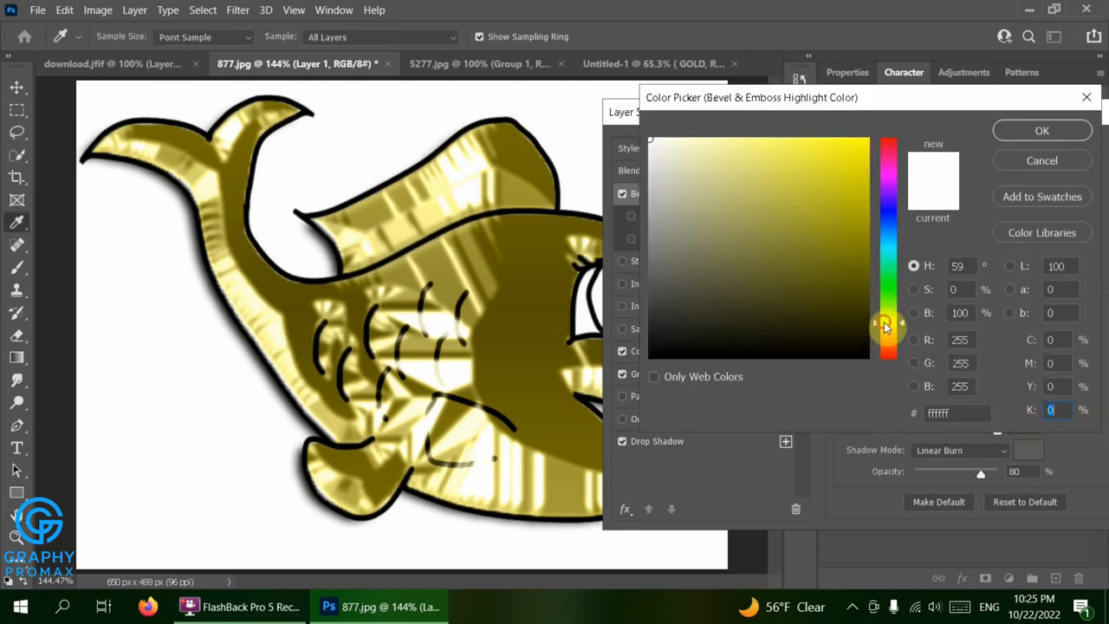
{"action": "left_click", "coordinate": [858, 179]}
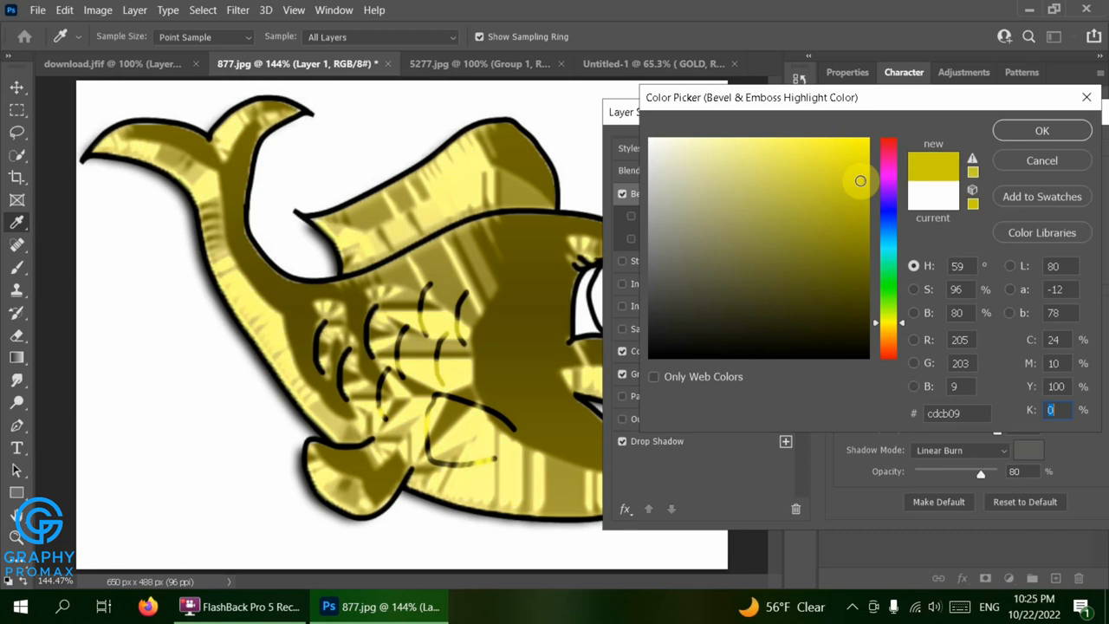
{"action": "left_click", "coordinate": [835, 145]}
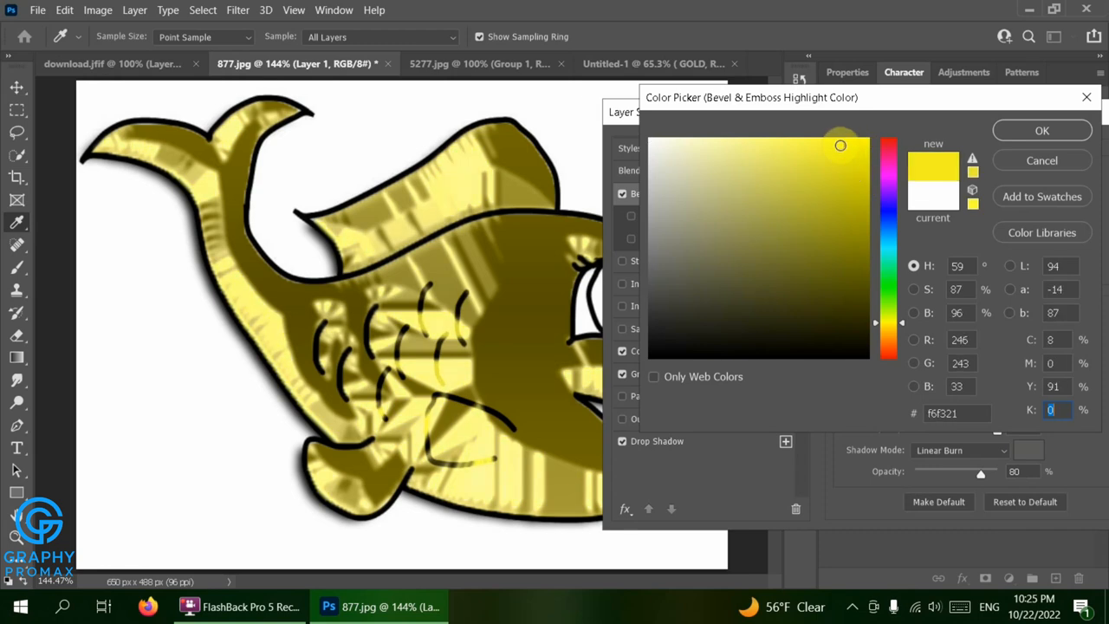
{"action": "left_click", "coordinate": [828, 141]}
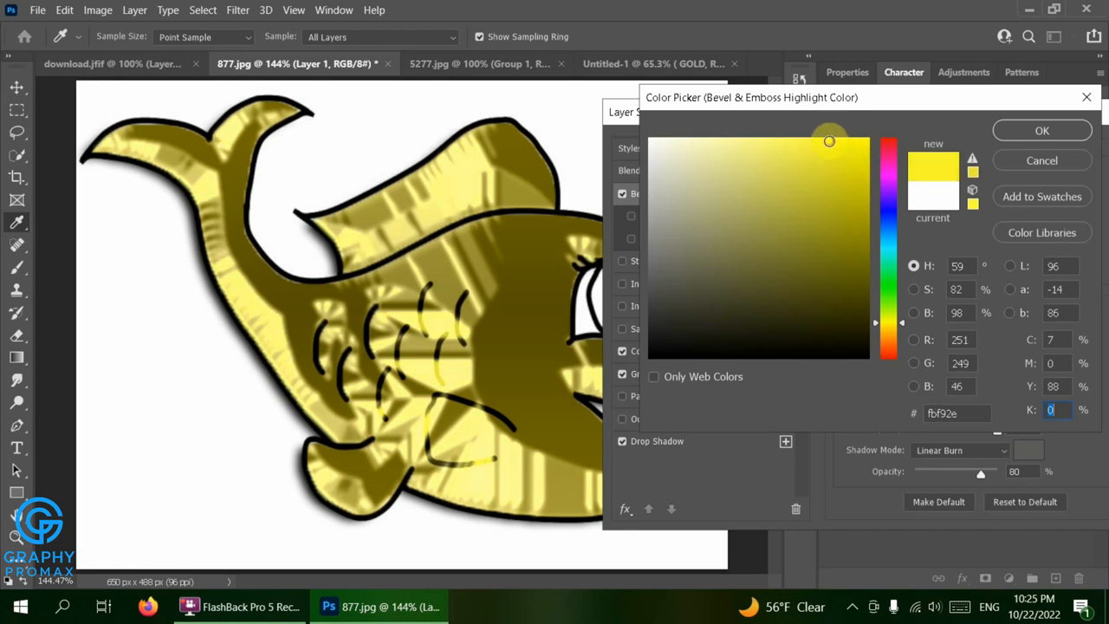
{"action": "left_click", "coordinate": [1047, 128]}
{"action": "left_click", "coordinate": [1046, 128]}
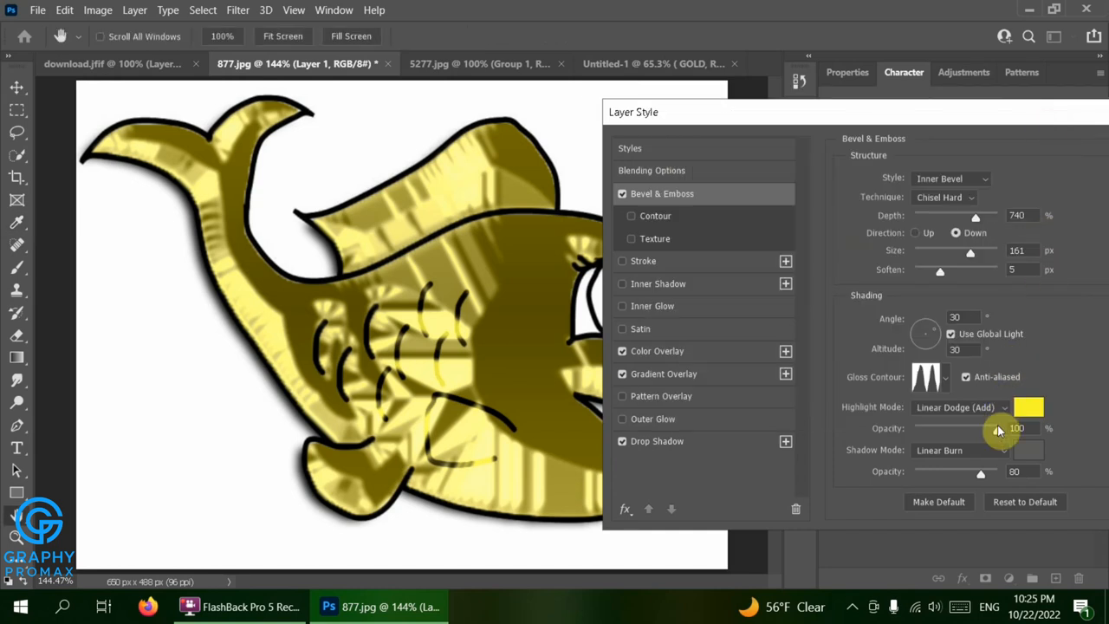
Set the Bevel & Emboss shadow color to the dark olive 616507
{"action": "left_click", "coordinate": [1026, 448]}
{"action": "mouse_move", "coordinate": [843, 289]}
{"action": "left_mouse_down"}
{"action": "mouse_move", "coordinate": [843, 262]}
{"action": "mouse_move", "coordinate": [848, 277]}
{"action": "left_mouse_up"}
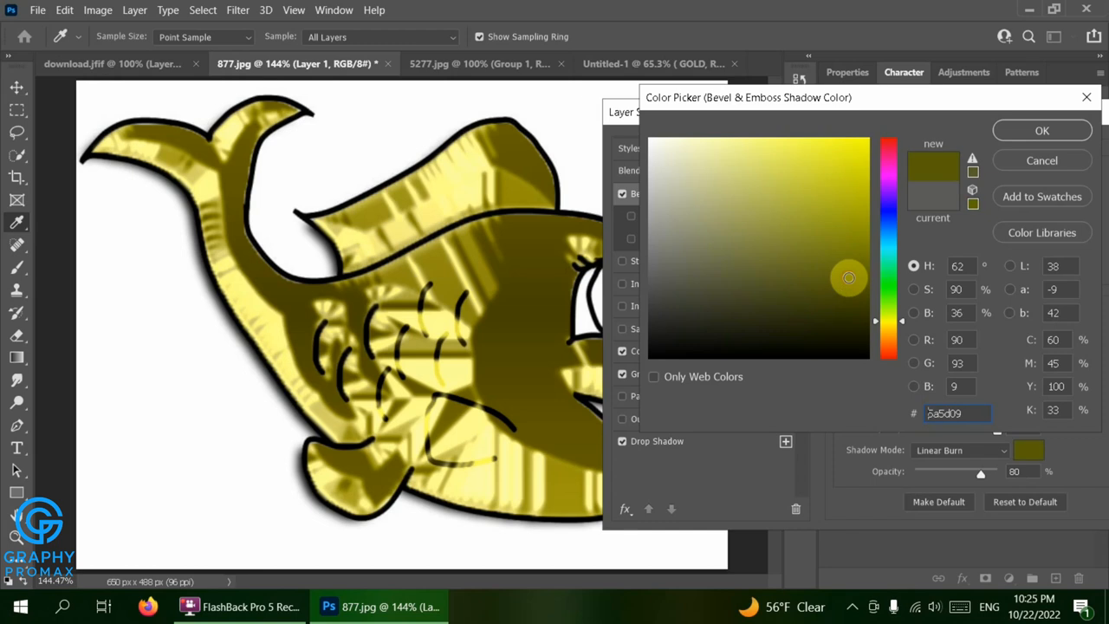
{"action": "left_click", "coordinate": [854, 271]}
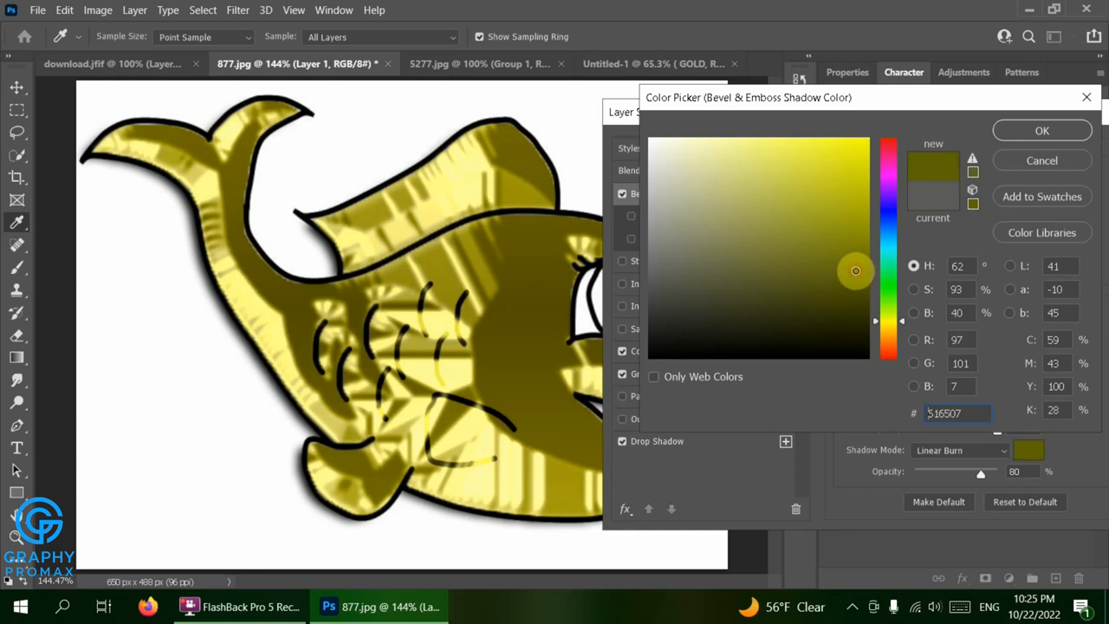
{"action": "left_click", "coordinate": [1028, 134]}
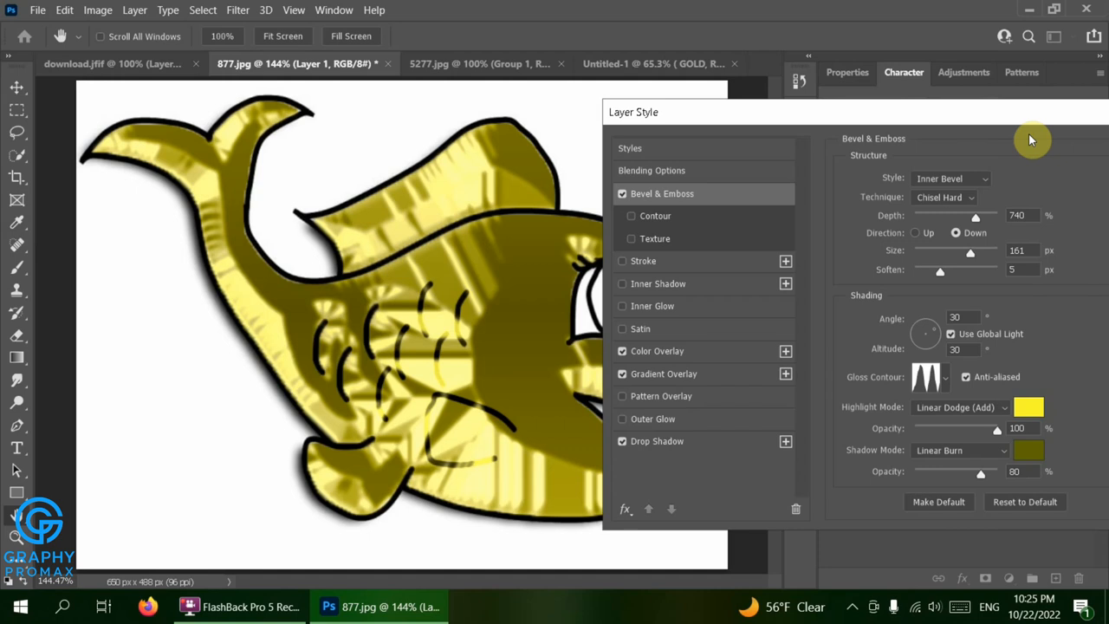
Edit the Gradient Overlay's gradient and set its starting color stop to fff400
{"action": "left_click", "coordinate": [691, 378]}
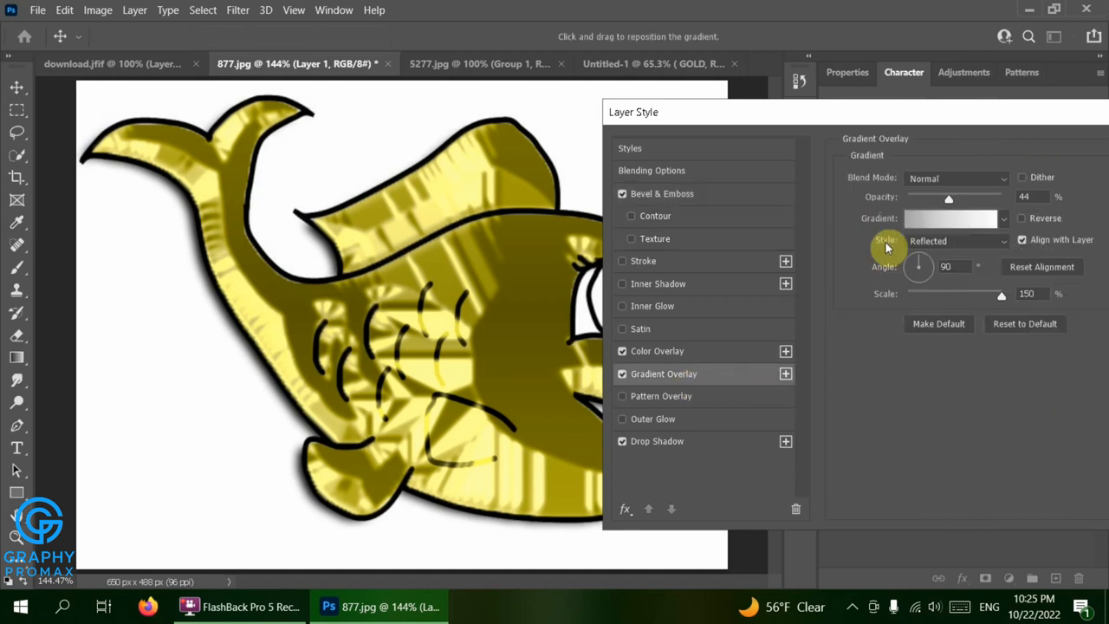
{"action": "left_click", "coordinate": [920, 226]}
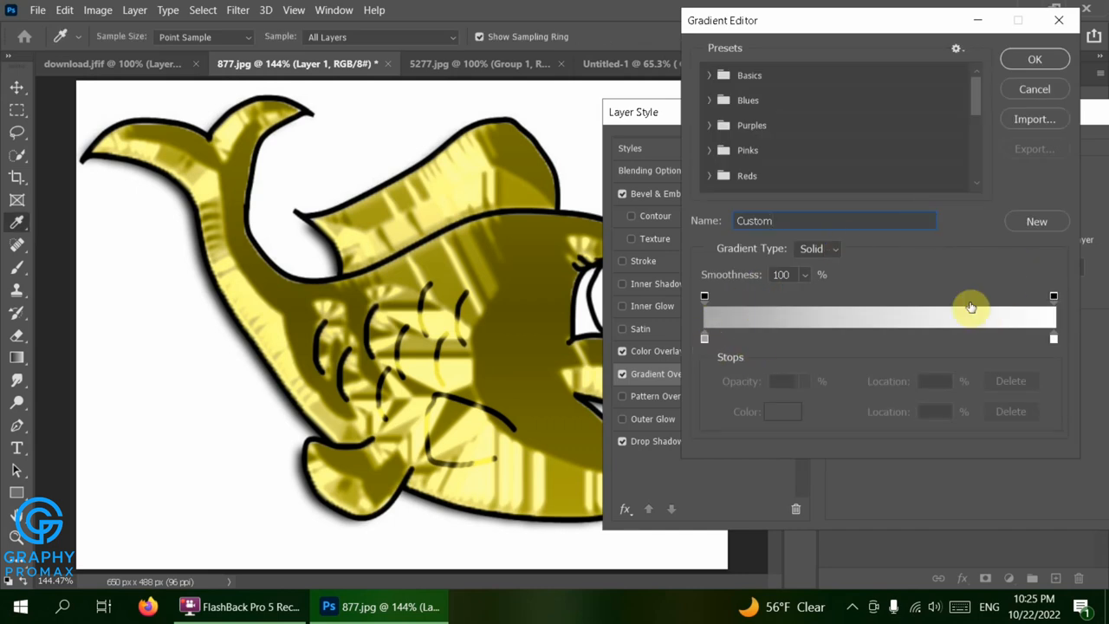
{"action": "double_click", "coordinate": [704, 340]}
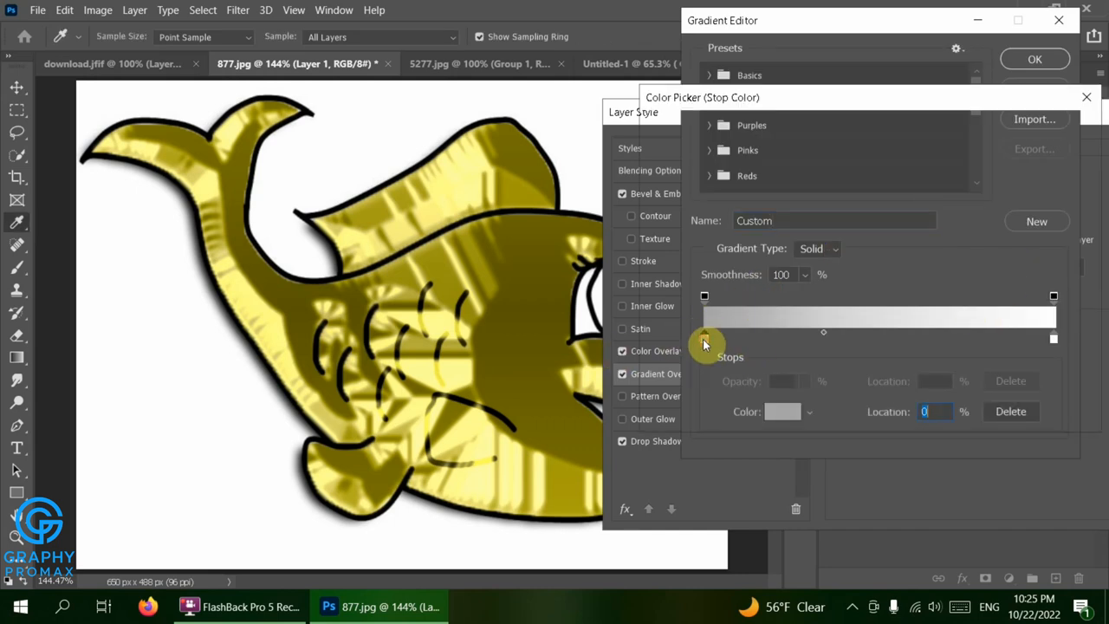
{"action": "type", "text": "fff400"}
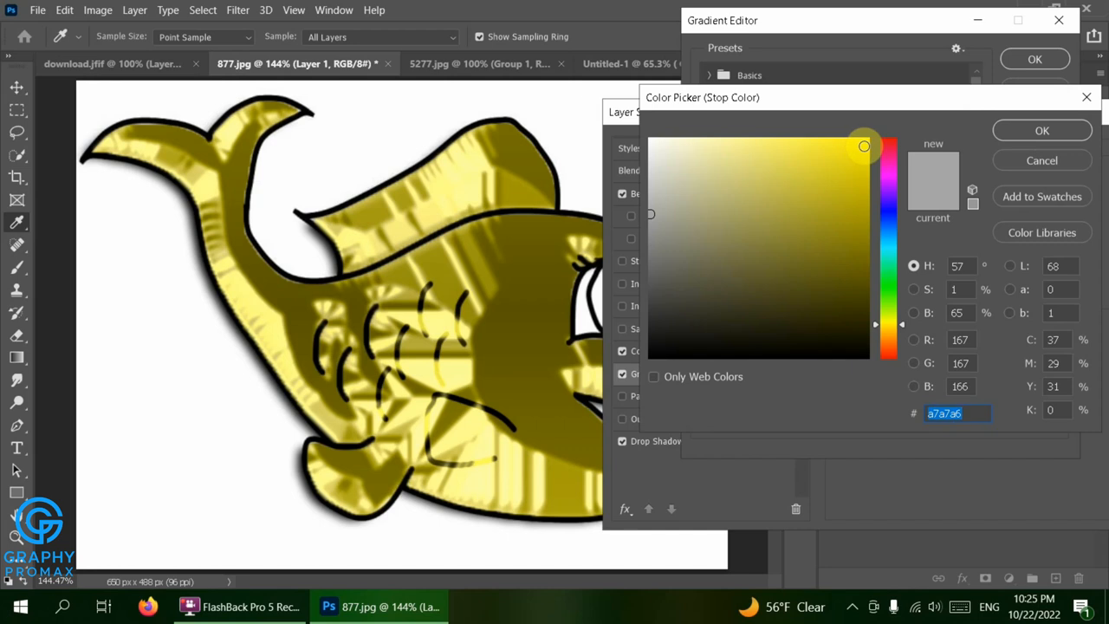
{"action": "left_click", "coordinate": [1007, 130]}
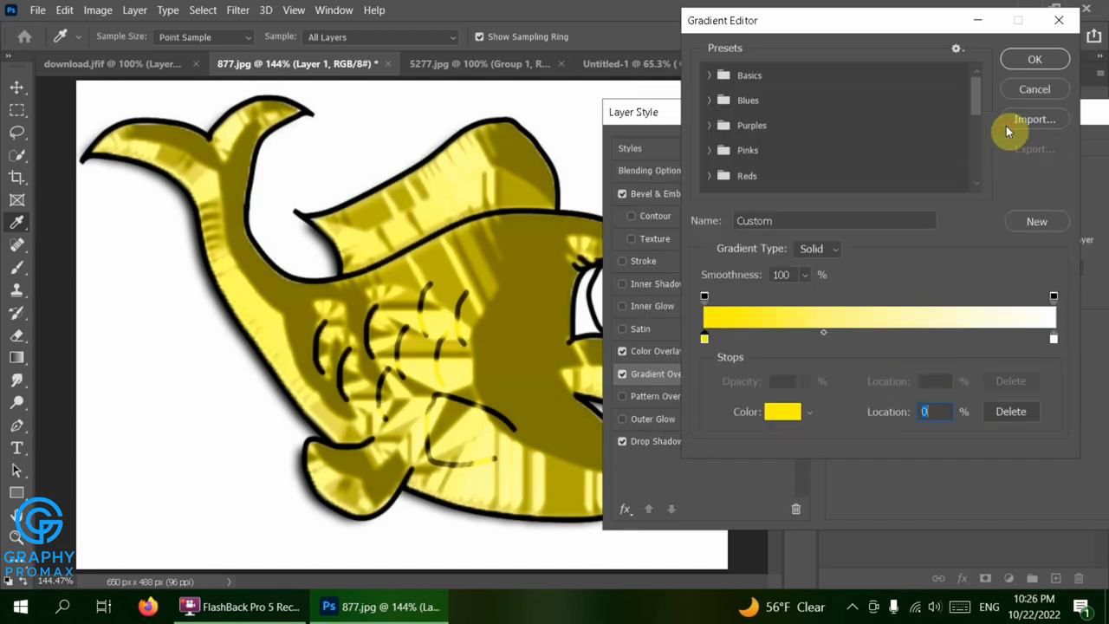
Set the gradient's end color stop to the pale yellow eef446 and accept the edited gradient
{"action": "left_click", "coordinate": [1053, 338]}
{"action": "double_click", "coordinate": [1053, 338]}
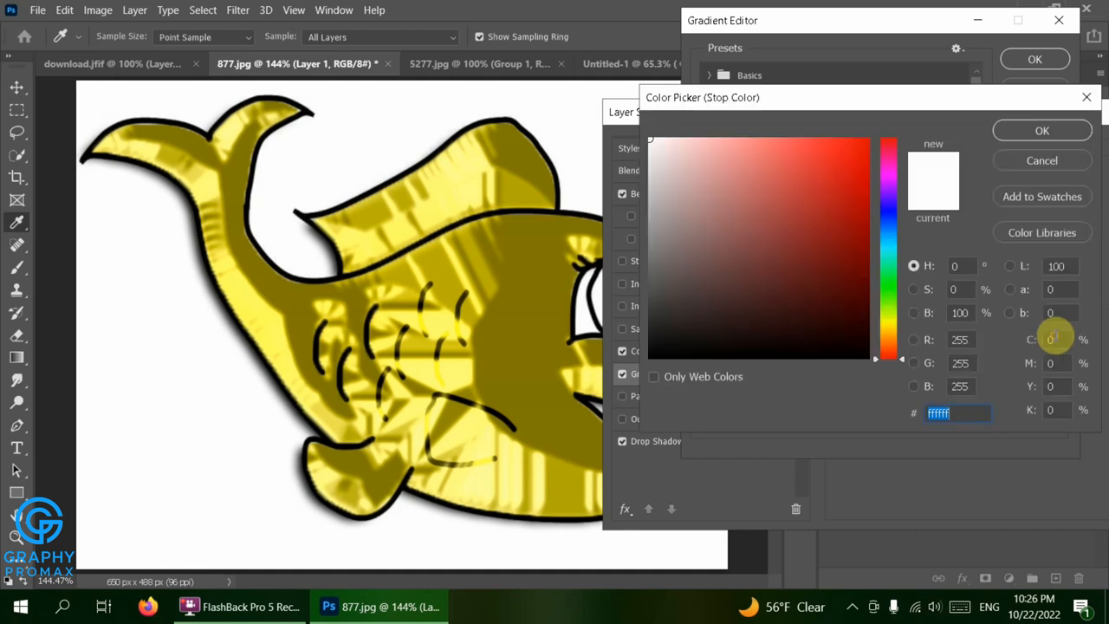
{"action": "left_click", "coordinate": [890, 322]}
{"action": "left_click", "coordinate": [731, 146]}
{"action": "left_click", "coordinate": [806, 148]}
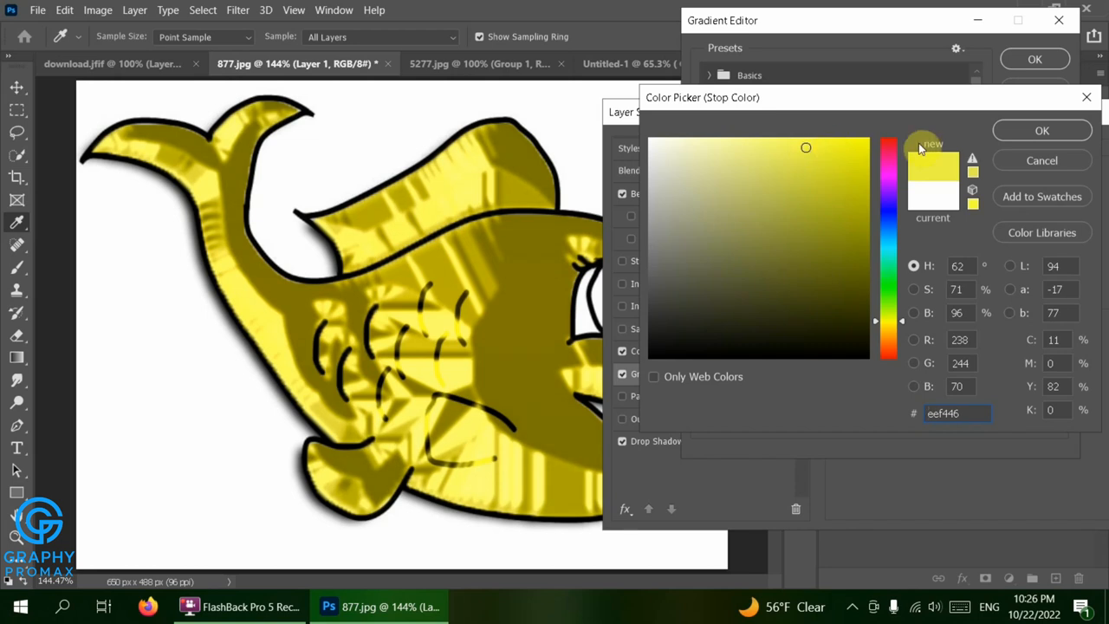
{"action": "left_click", "coordinate": [1015, 129]}
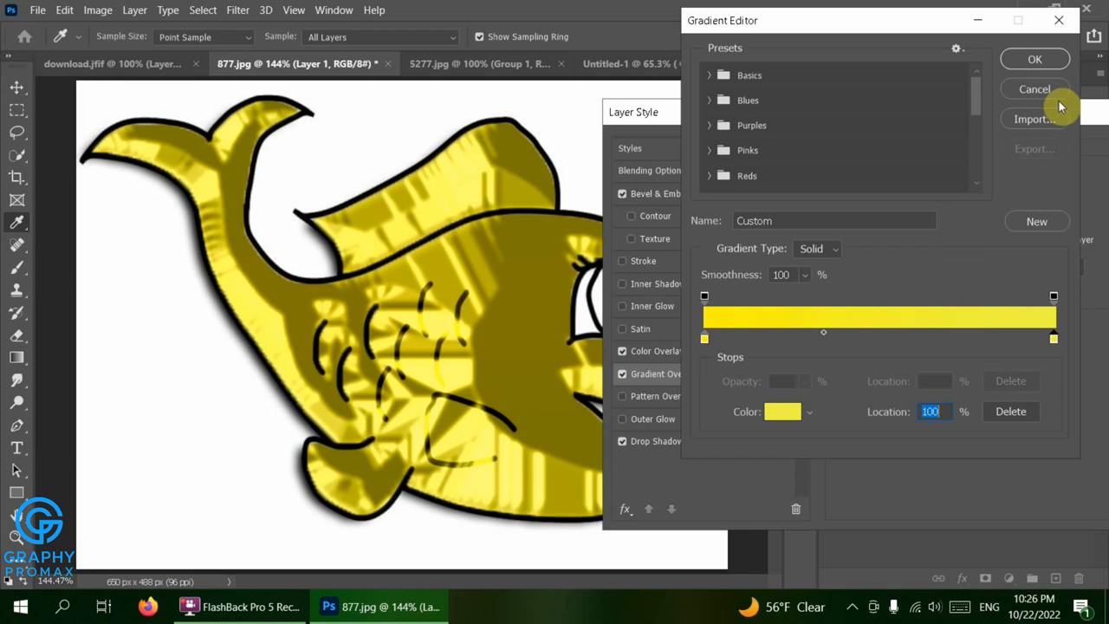
{"action": "left_click", "coordinate": [1045, 61]}
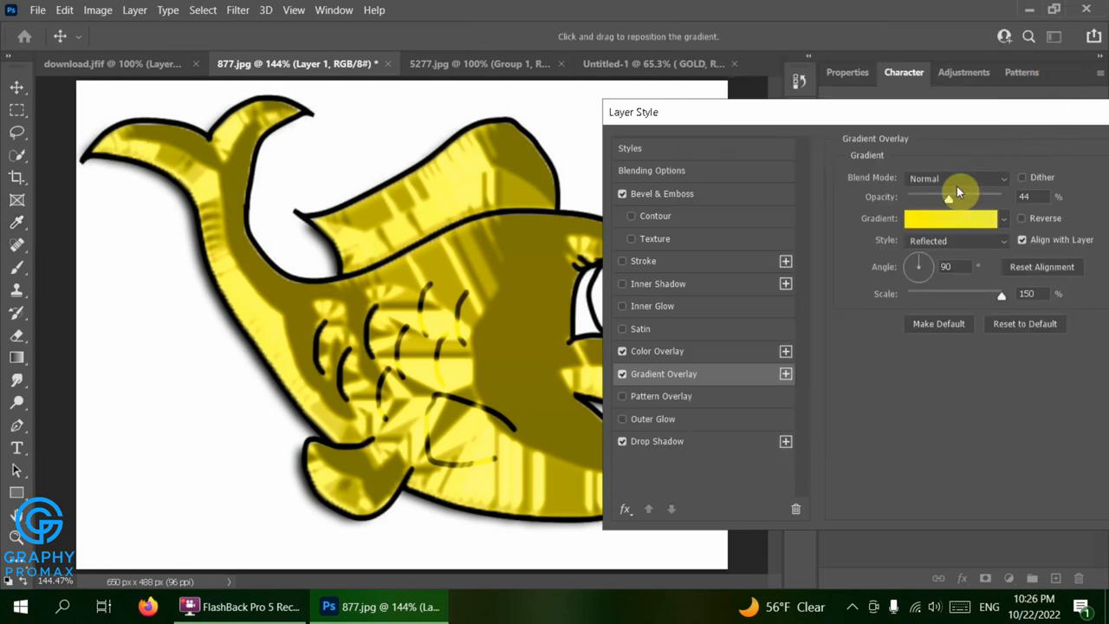
Set the Gradient Overlay opacity to 30% and apply the layer style to the fish
{"action": "mouse_move", "coordinate": [948, 200]}
{"action": "left_mouse_down"}
{"action": "mouse_move", "coordinate": [909, 198]}
{"action": "mouse_move", "coordinate": [956, 201]}
{"action": "mouse_move", "coordinate": [936, 199]}
{"action": "left_mouse_up"}
{"action": "left_click", "coordinate": [930, 198]}
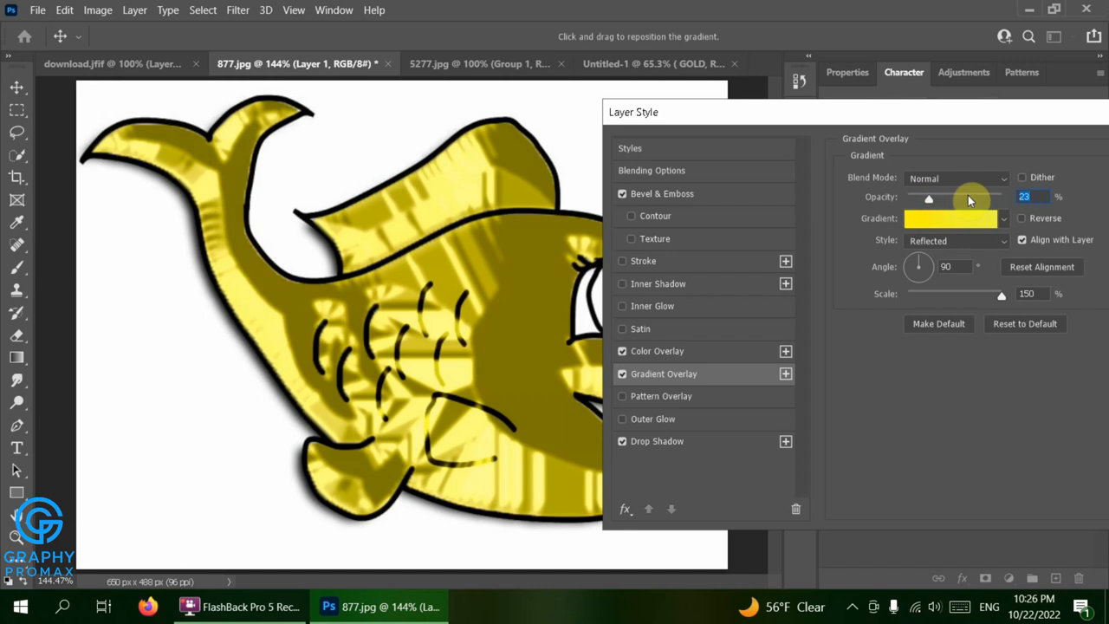
{"action": "type", "text": "30"}
{"action": "key", "text": "Return"}
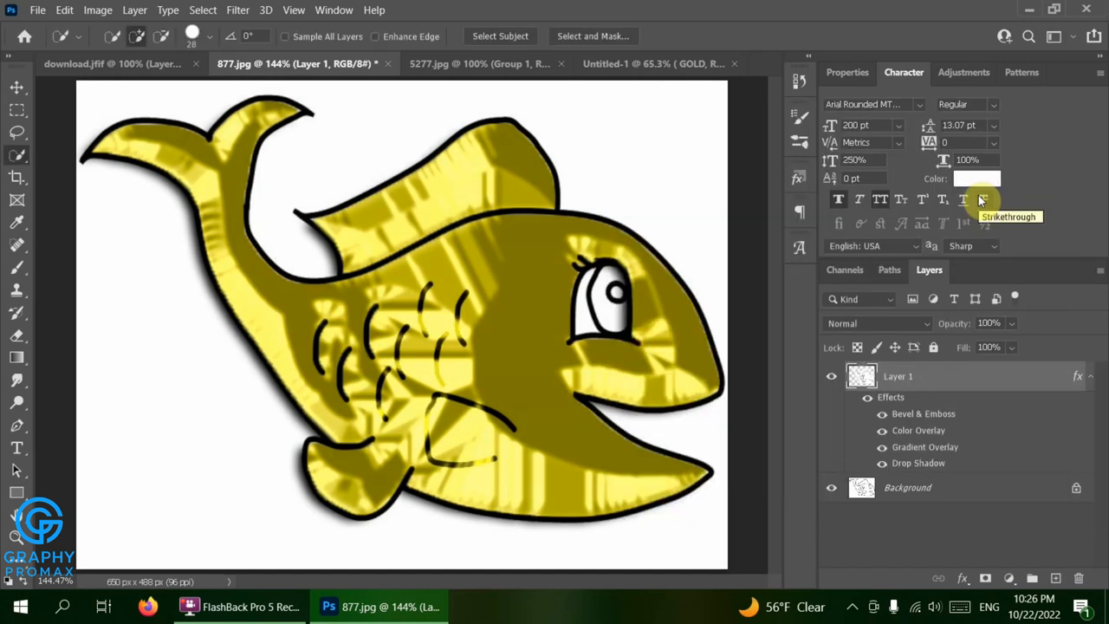
Toggle the visibility of Layer 1 off and on to compare the gold fish with the original line drawing
{"action": "left_click", "coordinate": [831, 378]}
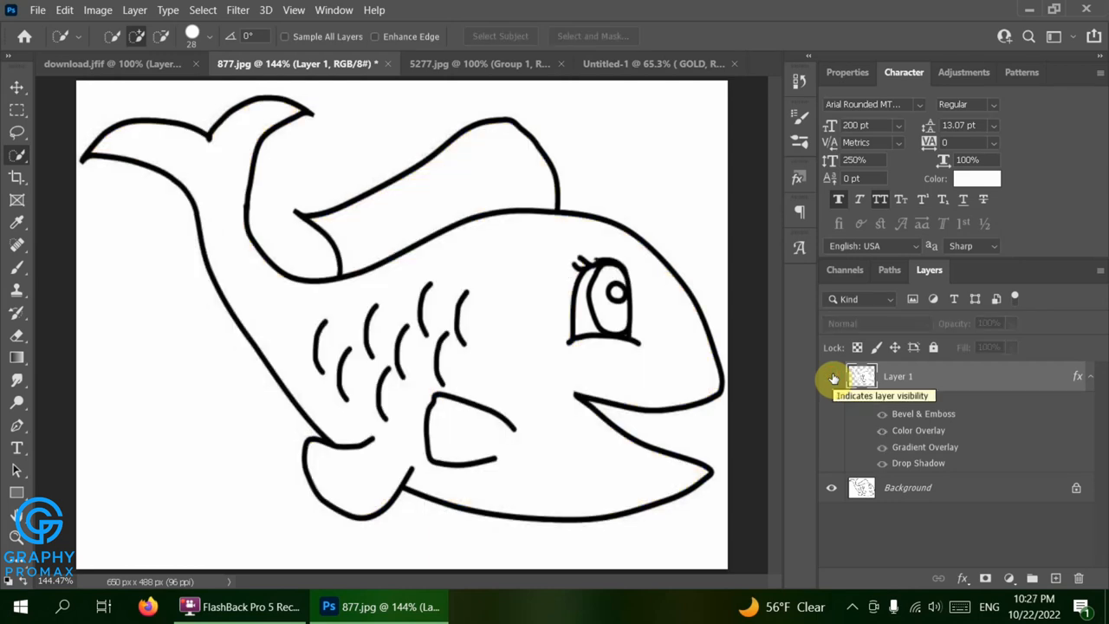
{"action": "left_click", "coordinate": [832, 378]}
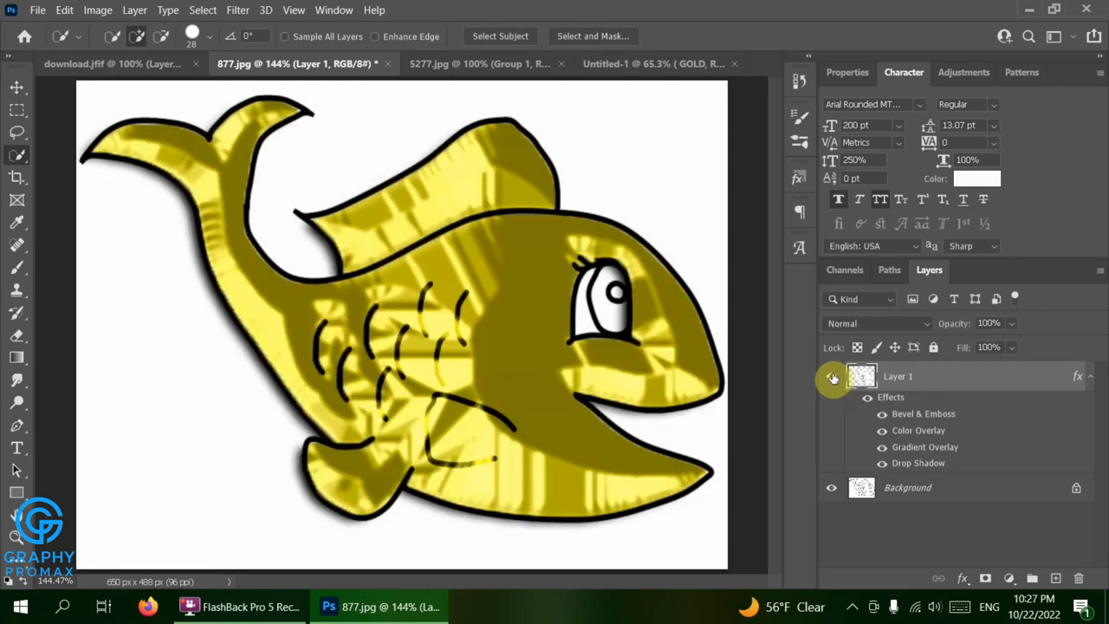
{"action": "left_click", "coordinate": [832, 378]}
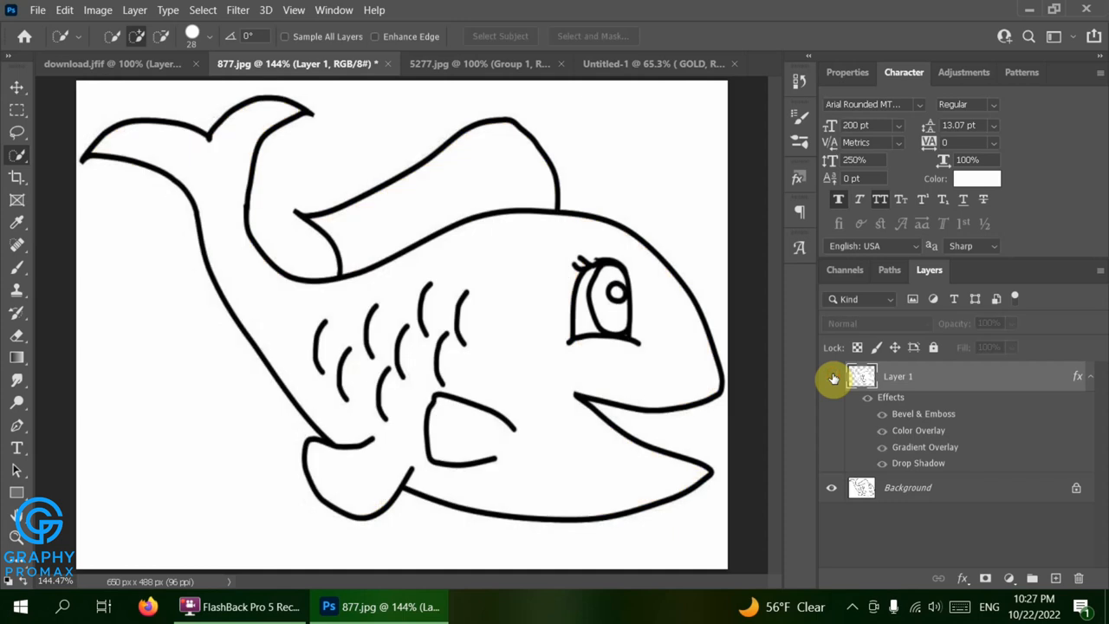
{"action": "left_click", "coordinate": [832, 378]}
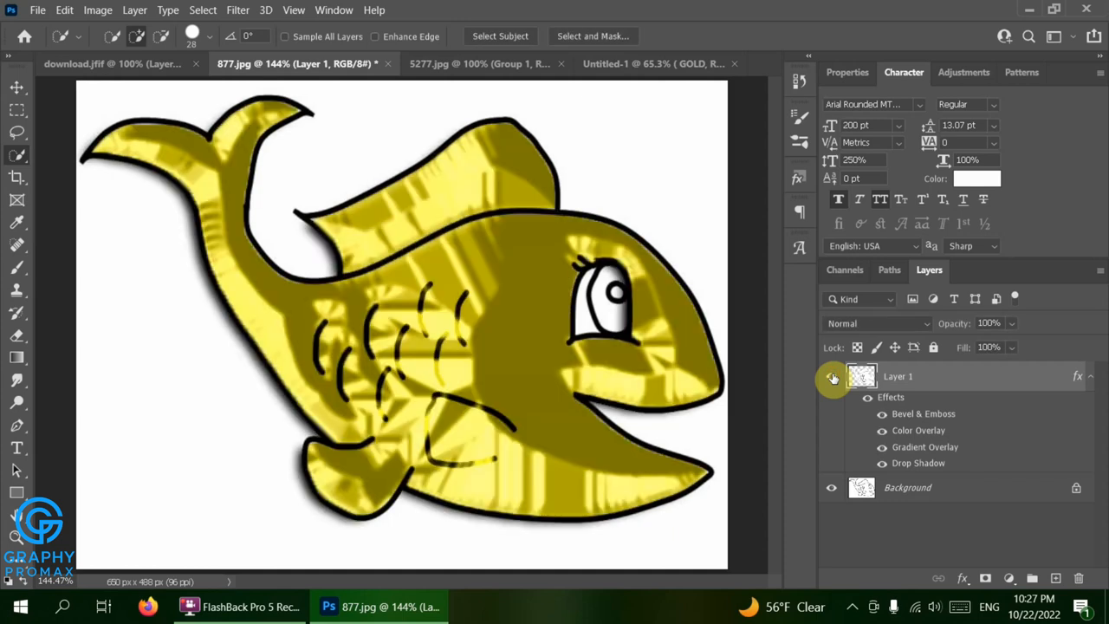